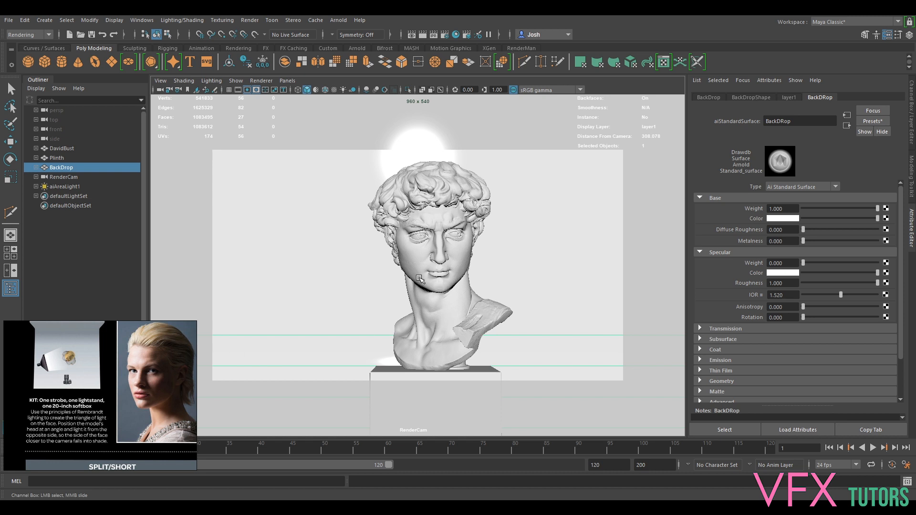
Step: Turn off selection highlighting in the viewport and rotate the David bust sideways so the head faces away from the camera at an angle
{"action": "left_click", "coordinate": [442, 268]}
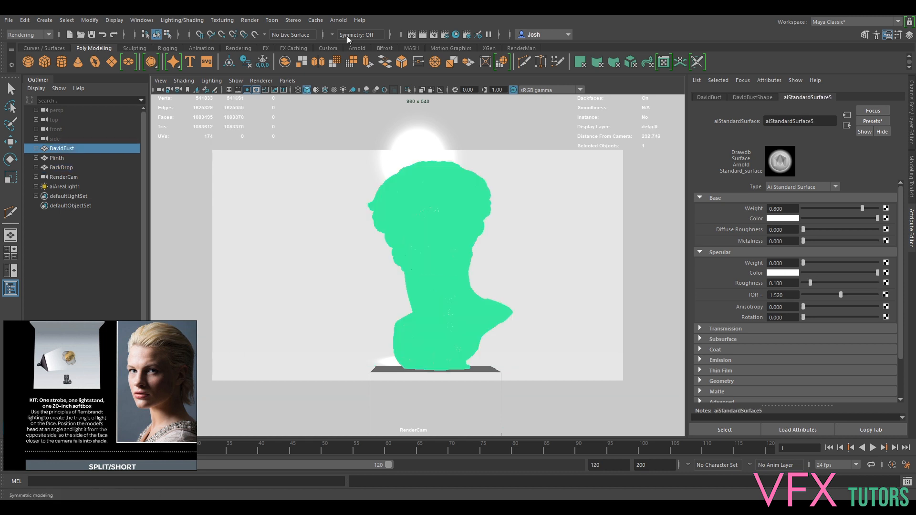
{"action": "left_click", "coordinate": [236, 82]}
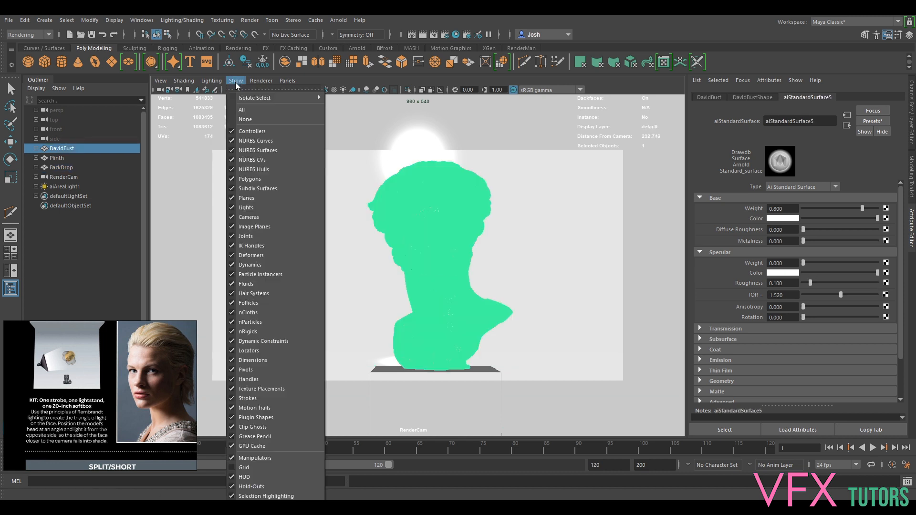
{"action": "left_click", "coordinate": [265, 496]}
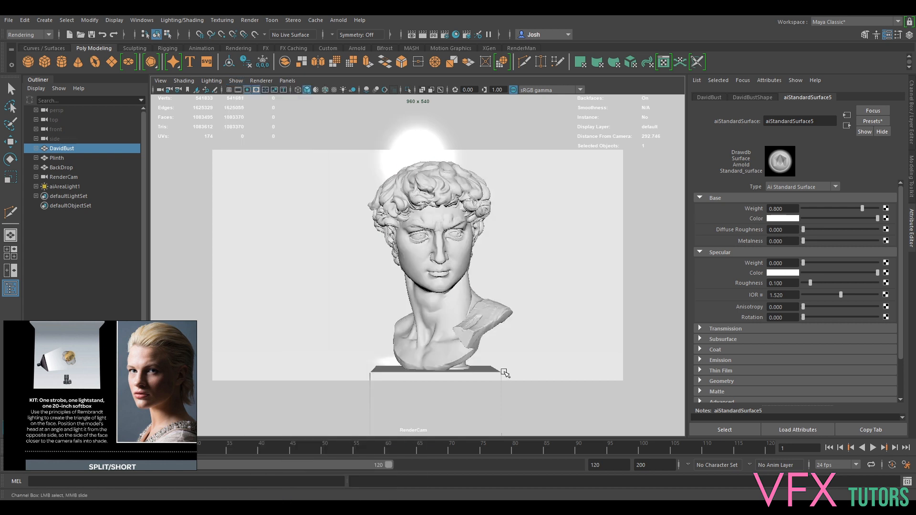
{"action": "key", "text": "e"}
{"action": "left_click_drag", "start_coordinate": [460, 379], "coordinate": [406, 381]}
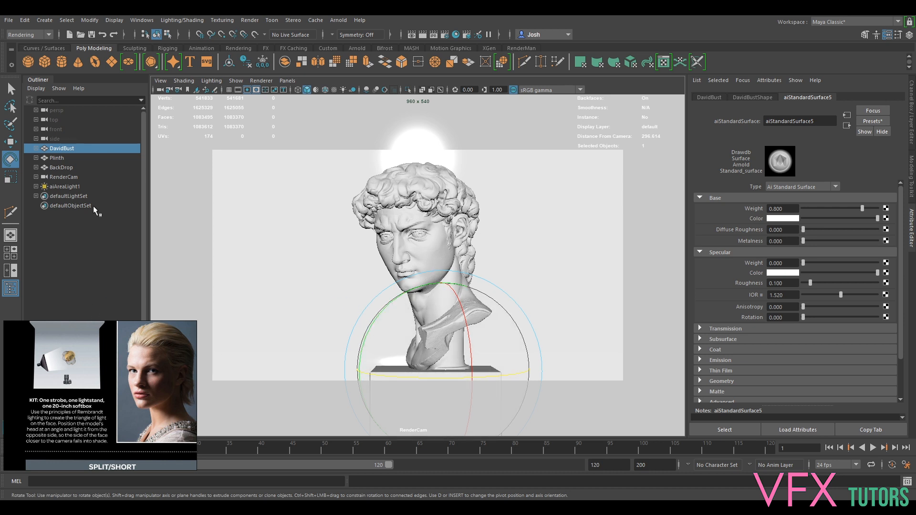
Step: Select the Arnold area light and test-render the bust from RenderCam in Arnold RenderView, stopping the render once it resolves
{"action": "left_click", "coordinate": [59, 186]}
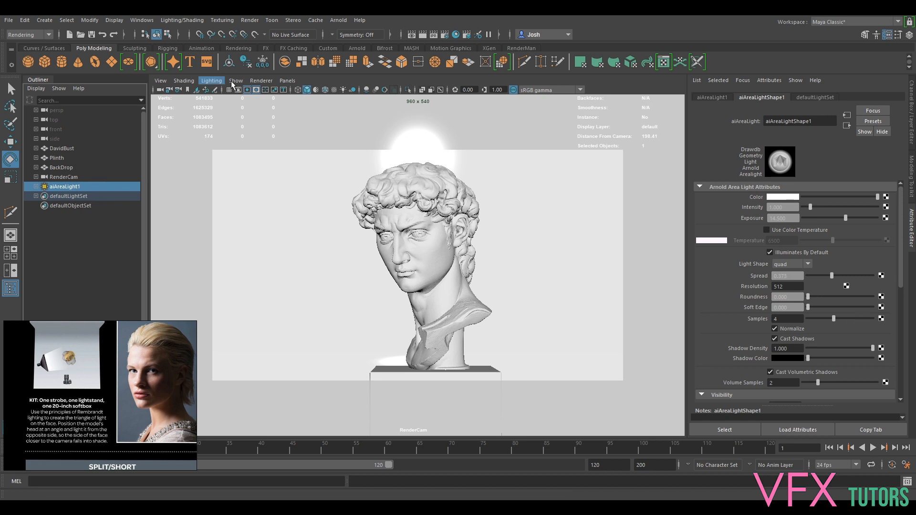
{"action": "left_click", "coordinate": [337, 21]}
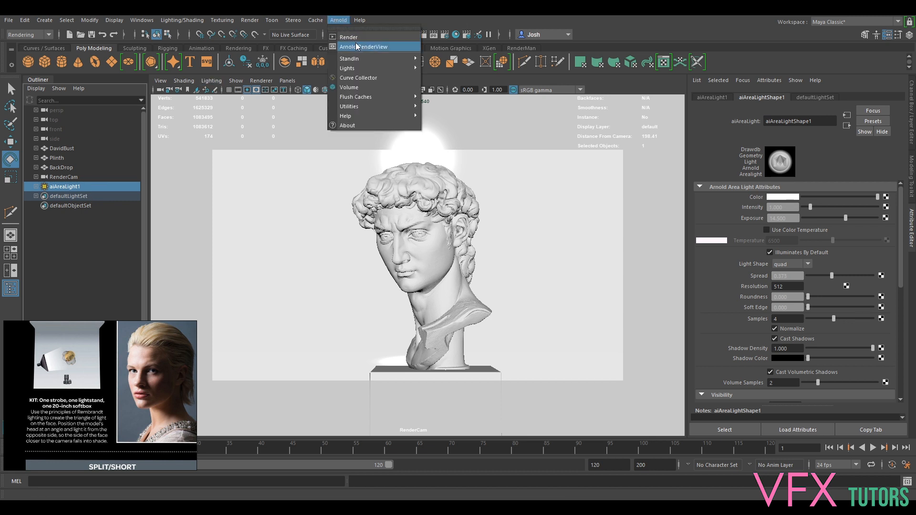
{"action": "left_click", "coordinate": [358, 47]}
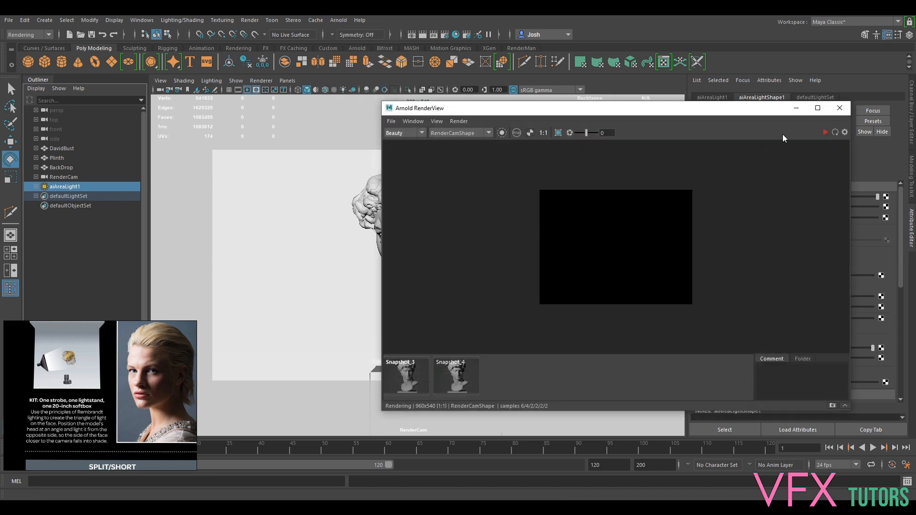
{"action": "left_click", "coordinate": [825, 133]}
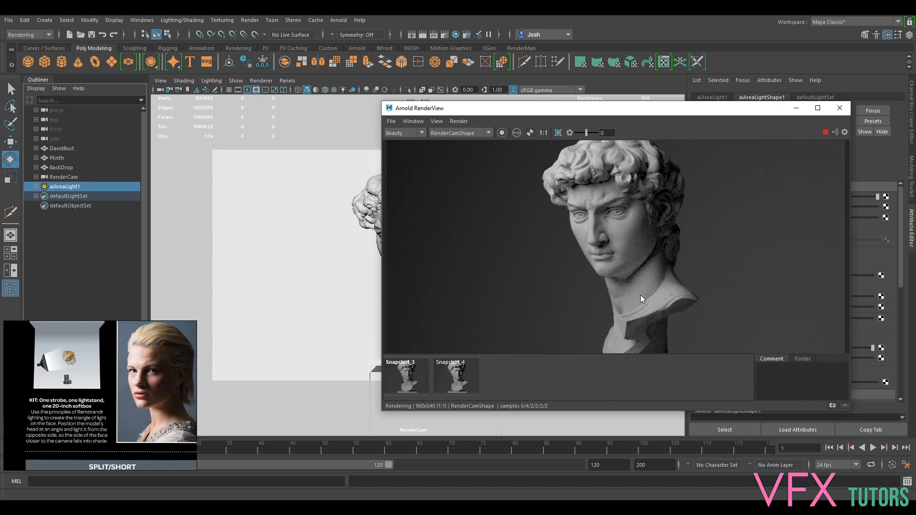
{"action": "left_click", "coordinate": [825, 132]}
{"action": "left_click_drag", "start_coordinate": [717, 113], "coordinate": [788, 132]}
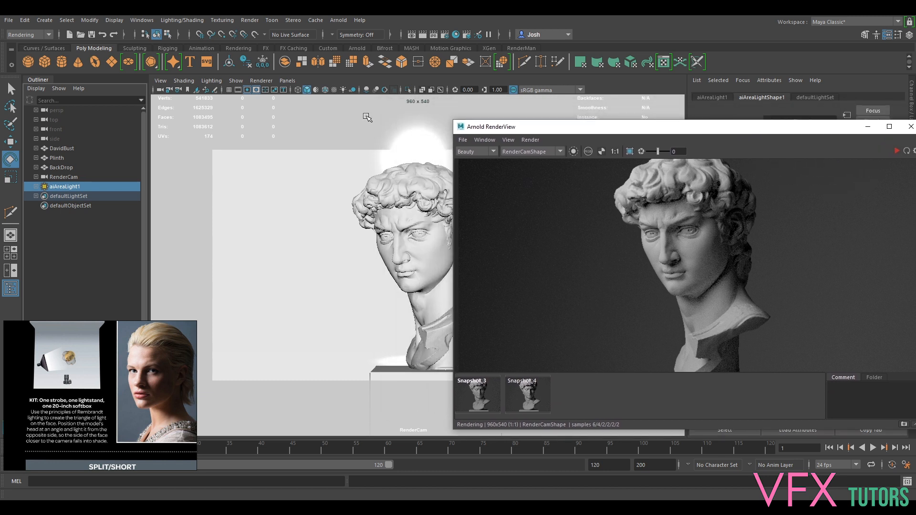
Step: Switch the viewport to the persp camera and bring the Rembrandt Short lighting diagram into view in the reference image
{"action": "left_click", "coordinate": [287, 80]}
{"action": "mouse_move", "coordinate": [310, 92]}
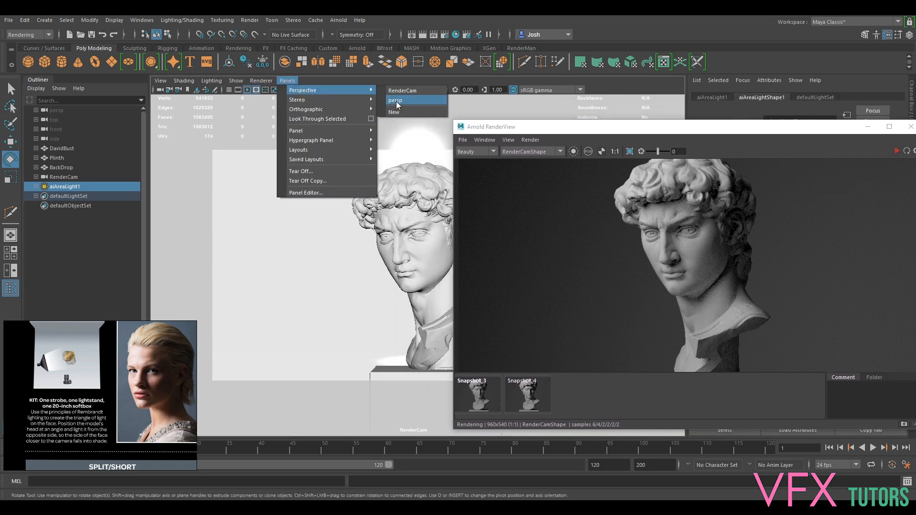
{"action": "left_click", "coordinate": [396, 102]}
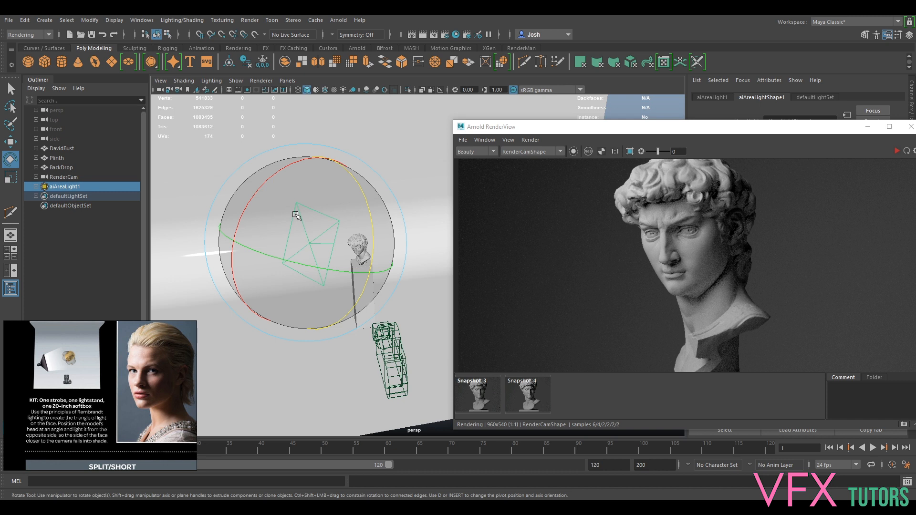
{"action": "middle_click_drag", "start_coordinate": [115, 348], "coordinate": [104, 499]}
{"action": "middle_click_drag", "start_coordinate": [135, 368], "coordinate": [140, 392]}
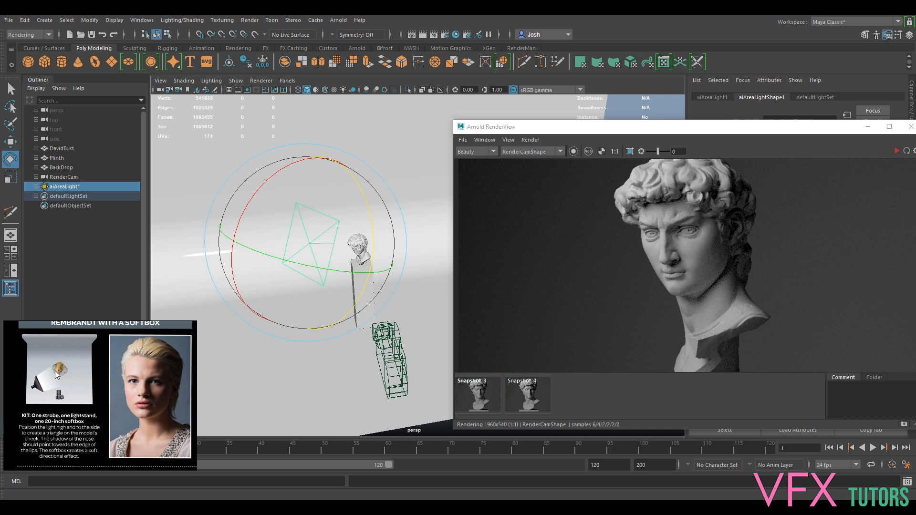
{"action": "middle_click_drag", "start_coordinate": [88, 409], "coordinate": [106, 321]}
{"action": "middle_click_drag", "start_coordinate": [145, 421], "coordinate": [136, 378]}
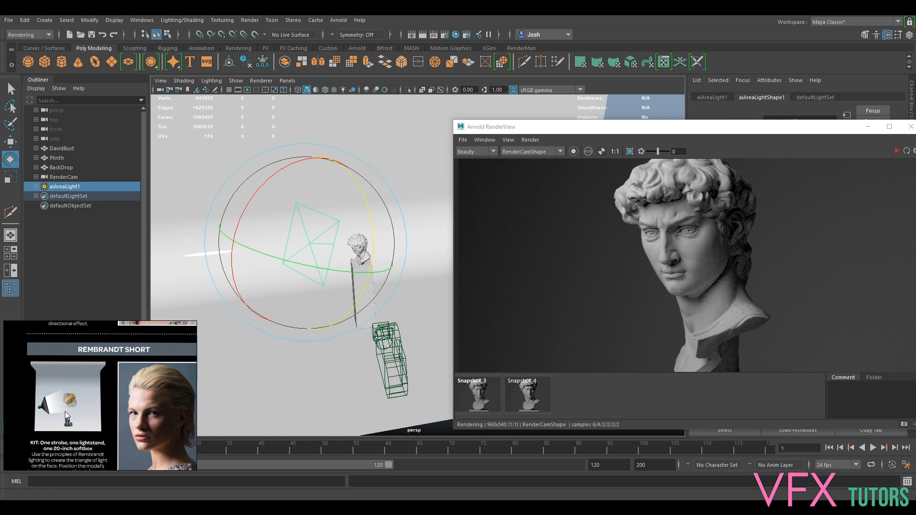
Step: Show the Channel Box and Layer Editor and hide layer1, which contains the backdrop
{"action": "left_click_drag", "start_coordinate": [352, 245], "coordinate": [327, 256], "text": "alt"}
{"action": "left_click_drag", "start_coordinate": [766, 137], "coordinate": [542, 99]}
{"action": "left_click", "coordinate": [911, 120]}
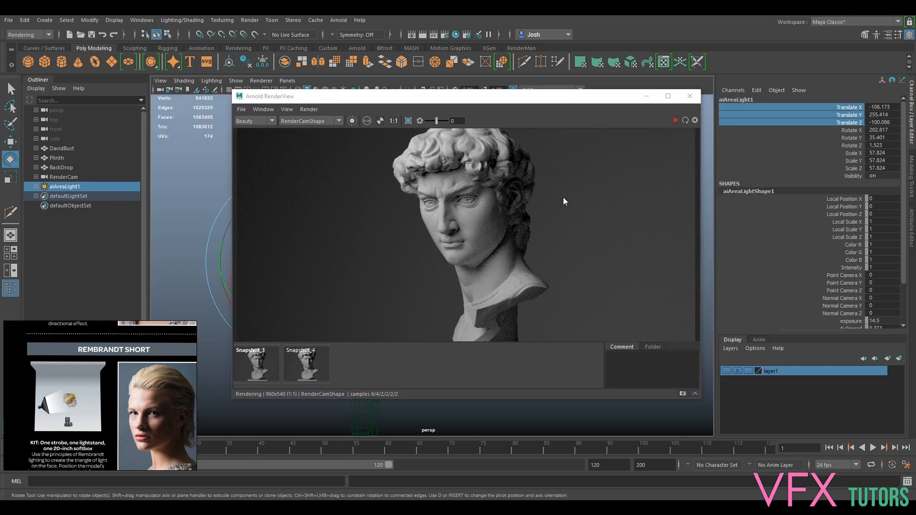
{"action": "left_click_drag", "start_coordinate": [483, 96], "coordinate": [641, 100]}
Step: Move the area light to about X -47, Z -142 and rotate it to about X 200, Y 23 so it points at the bust
{"action": "left_click_drag", "start_coordinate": [370, 204], "coordinate": [380, 231], "text": "alt"}
{"action": "key", "text": "w"}
{"action": "left_click_drag", "start_coordinate": [313, 319], "coordinate": [276, 278]}
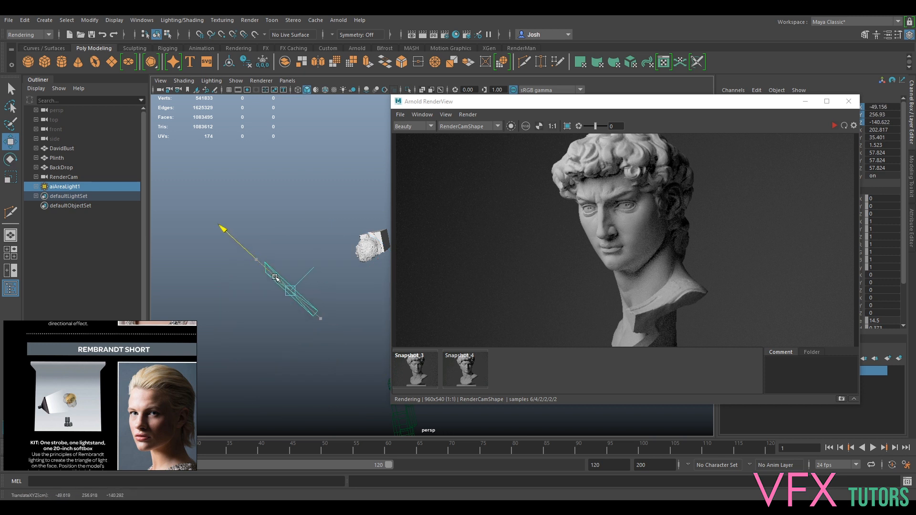
{"action": "key", "text": "e"}
{"action": "left_click_drag", "start_coordinate": [302, 381], "coordinate": [304, 343]}
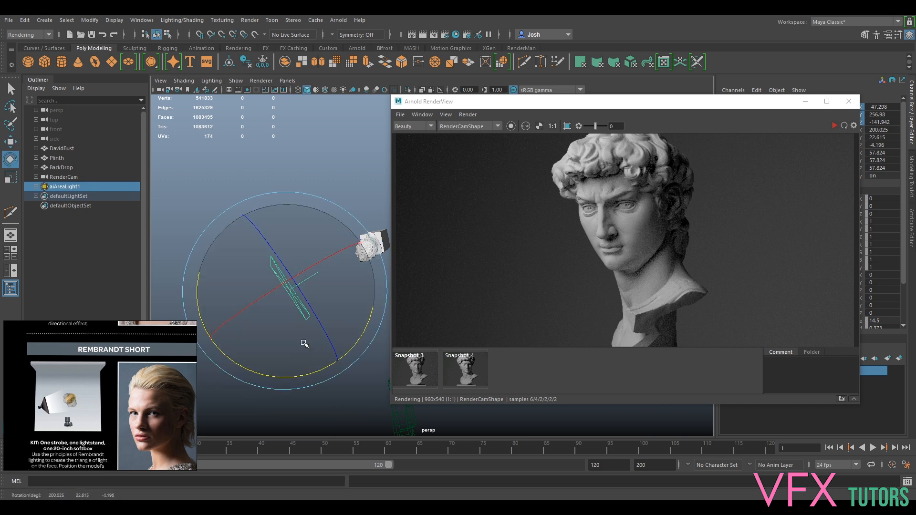
Step: Switch the viewport to the orthographic top view, centre the light and bust, and minimise the render window
{"action": "left_click", "coordinate": [287, 81]}
{"action": "mouse_move", "coordinate": [310, 109]}
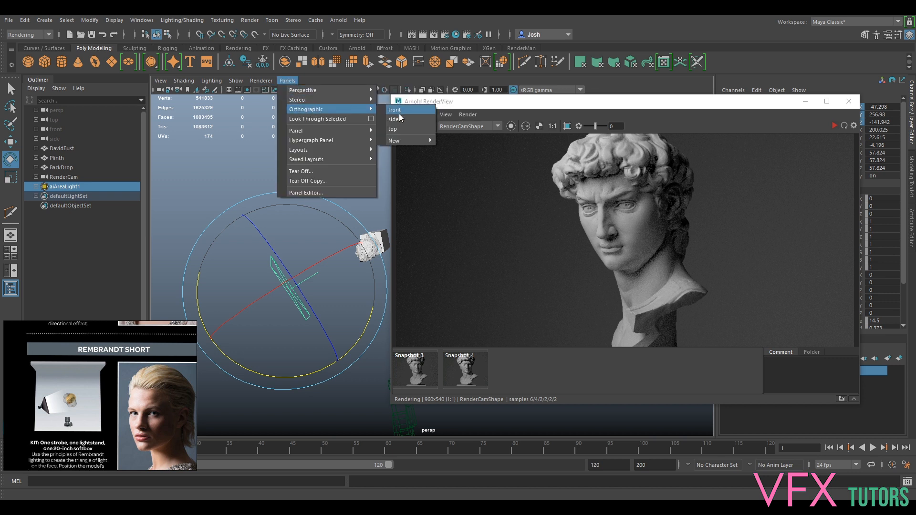
{"action": "left_click", "coordinate": [393, 129]}
{"action": "left_click_drag", "start_coordinate": [636, 102], "coordinate": [747, 195]}
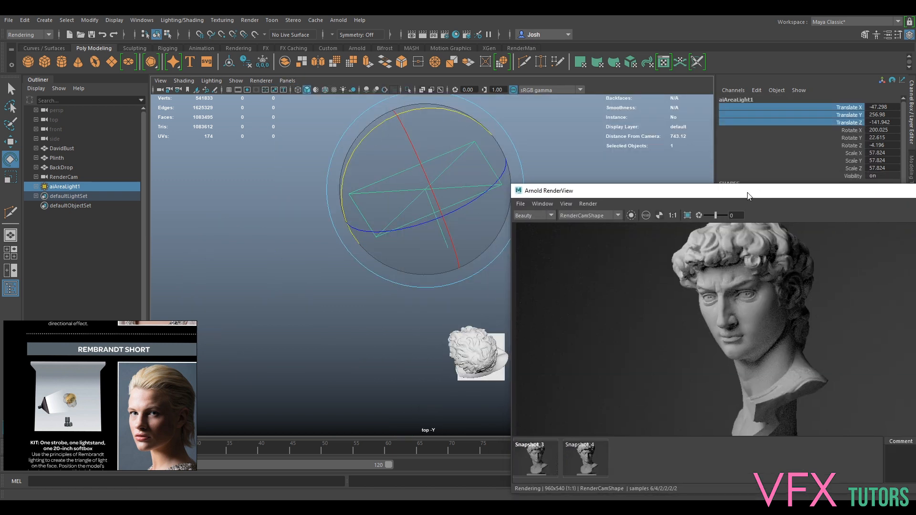
{"action": "middle_click_drag", "start_coordinate": [443, 273], "coordinate": [409, 280], "text": "alt"}
{"action": "left_click_drag", "start_coordinate": [757, 192], "coordinate": [627, 93]}
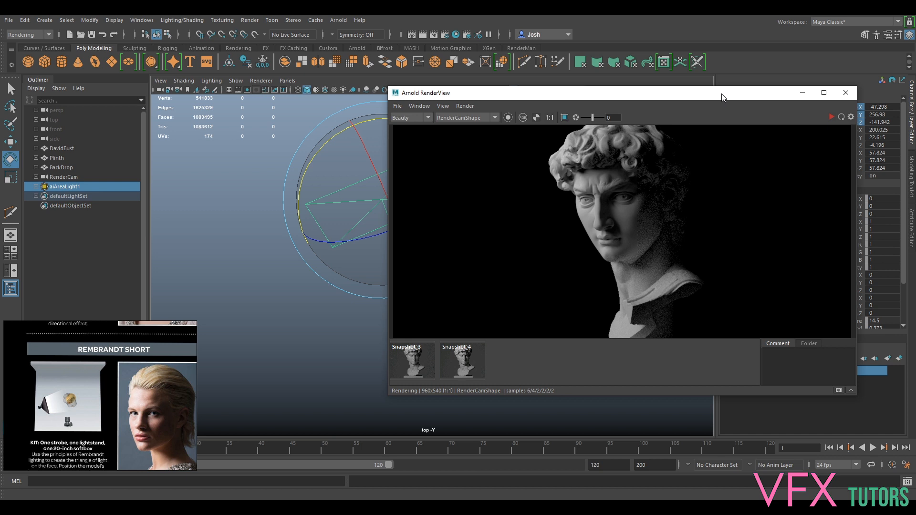
{"action": "left_click_drag", "start_coordinate": [723, 96], "coordinate": [749, 126]}
{"action": "left_click", "coordinate": [830, 123]}
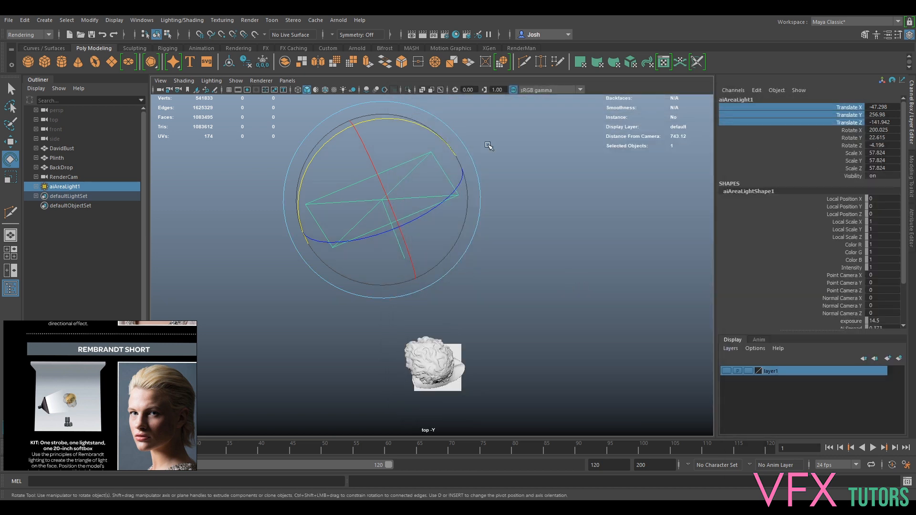
Step: Level the area light to about 178° in X, slide it to about X -71, Z -132, and angle it to about 31° in Y
{"action": "scroll", "coordinate": [506, 173], "scroll_direction": "down", "scroll_amount": 4}
{"action": "left_click_drag", "start_coordinate": [402, 208], "coordinate": [386, 185]}
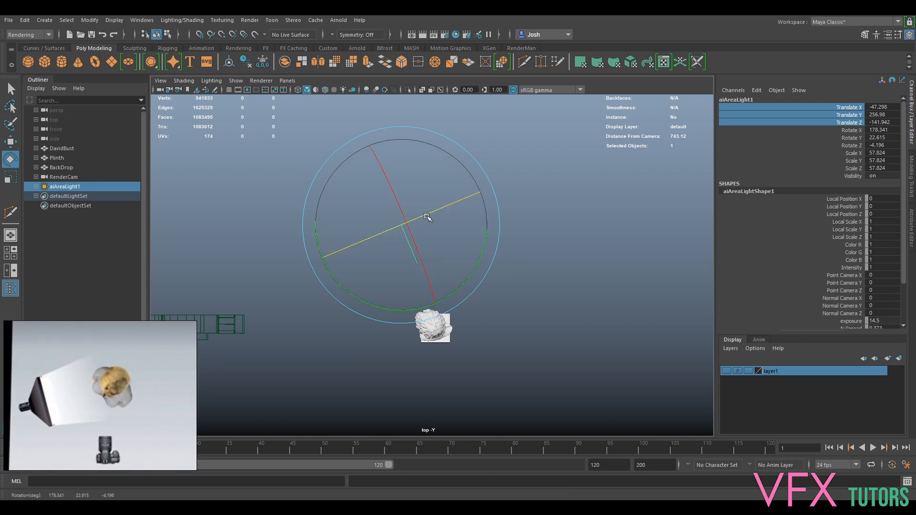
{"action": "key", "text": "w"}
{"action": "left_click_drag", "start_coordinate": [426, 215], "coordinate": [419, 218]}
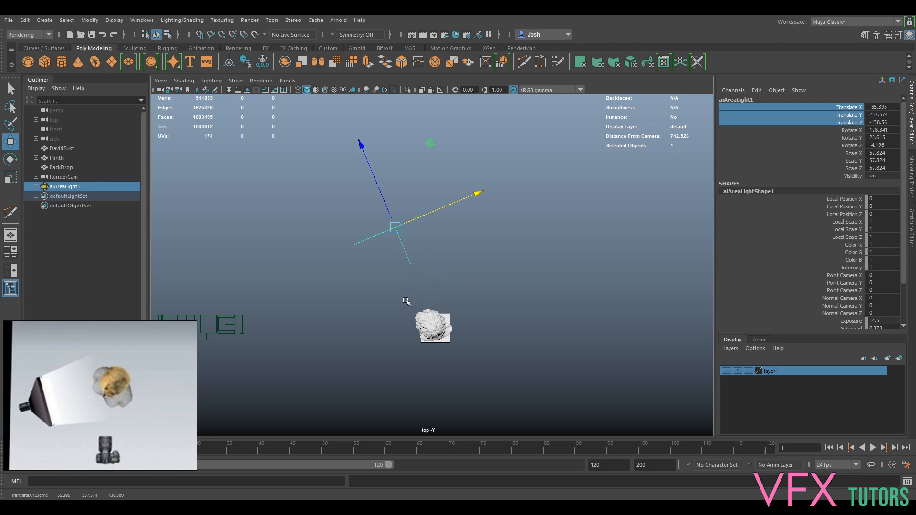
{"action": "left_click_drag", "start_coordinate": [440, 205], "coordinate": [468, 202]}
{"action": "key", "text": "e"}
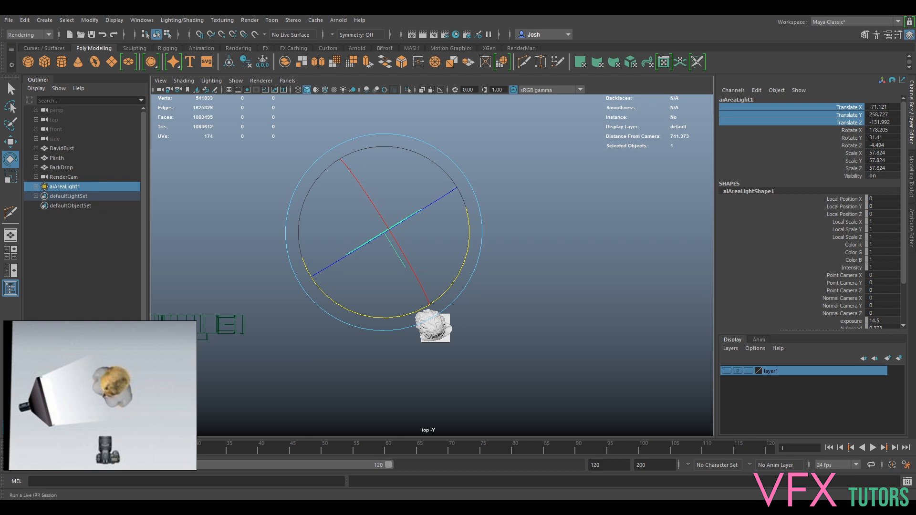
Step: Update the full scene in Arnold RenderView and run a live IPR render through RenderCamShape beside the top view
{"action": "left_click_drag", "start_coordinate": [915, 174], "coordinate": [681, 103]}
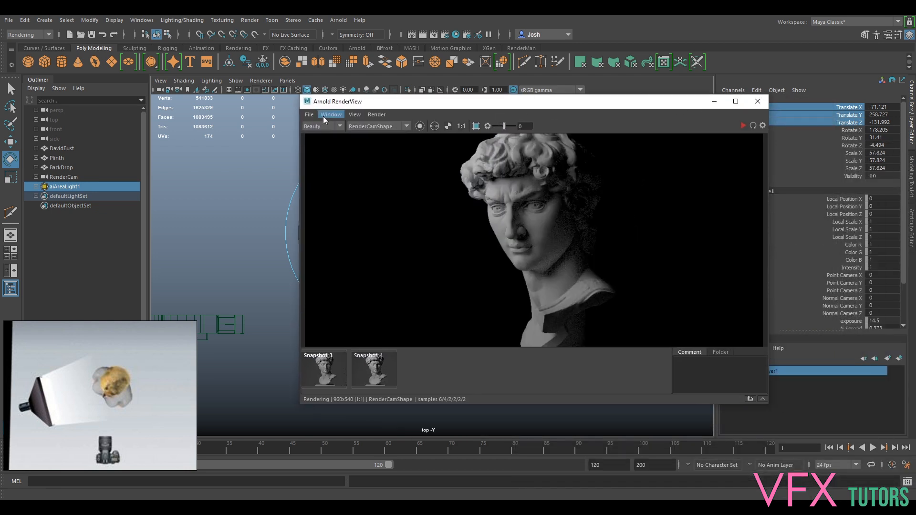
{"action": "left_click", "coordinate": [373, 115]}
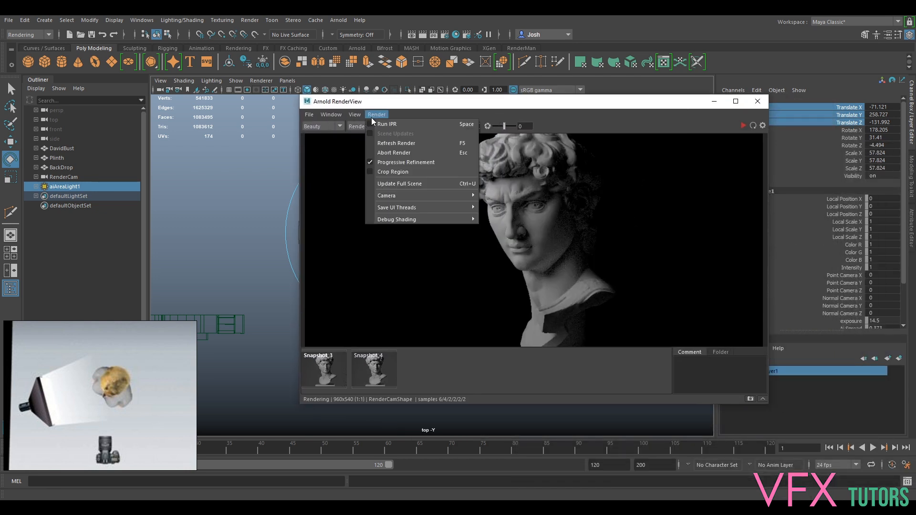
{"action": "left_click", "coordinate": [402, 183]}
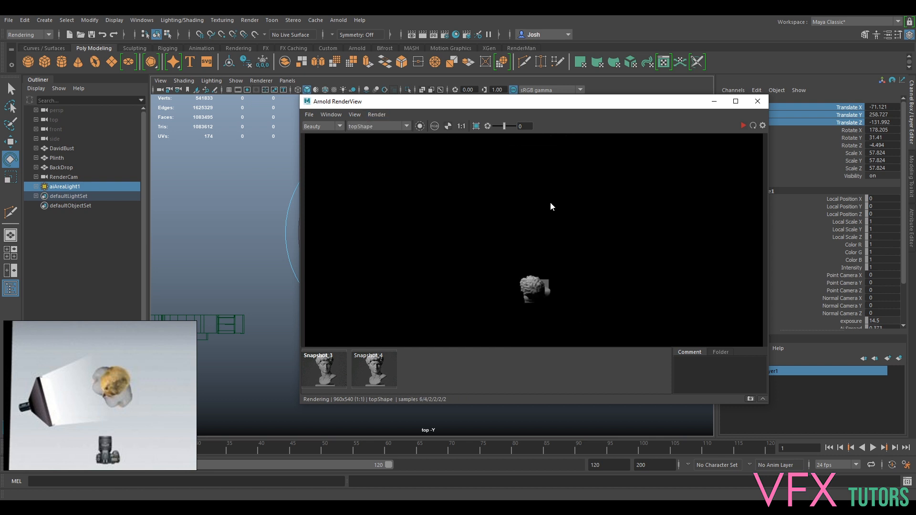
{"action": "left_click", "coordinate": [382, 126]}
{"action": "left_click", "coordinate": [390, 141]}
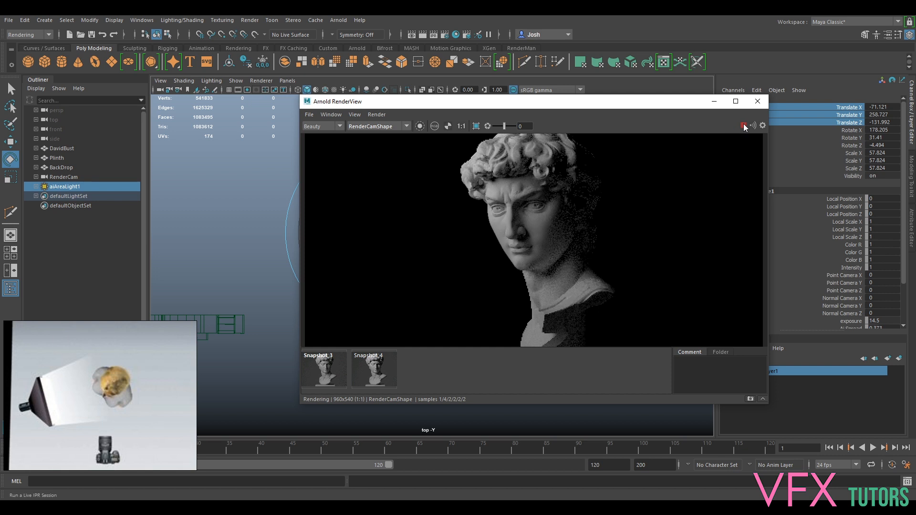
{"action": "left_click", "coordinate": [745, 126]}
{"action": "left_click_drag", "start_coordinate": [415, 107], "coordinate": [575, 120]}
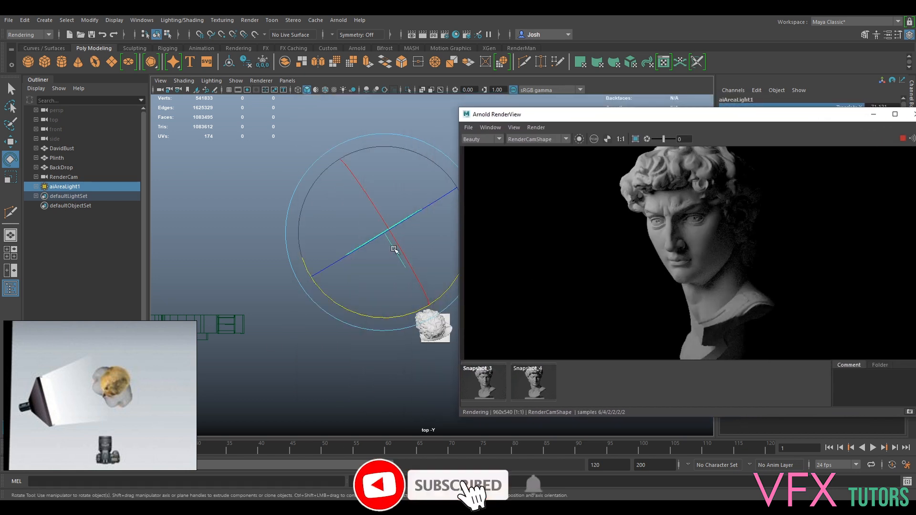
Step: Rotate the area light to about 10° in Y and slide it sideways to about X -38, Z -138 with the live render running
{"action": "left_click", "coordinate": [385, 318]}
{"action": "left_click_drag", "start_coordinate": [384, 318], "coordinate": [358, 317]}
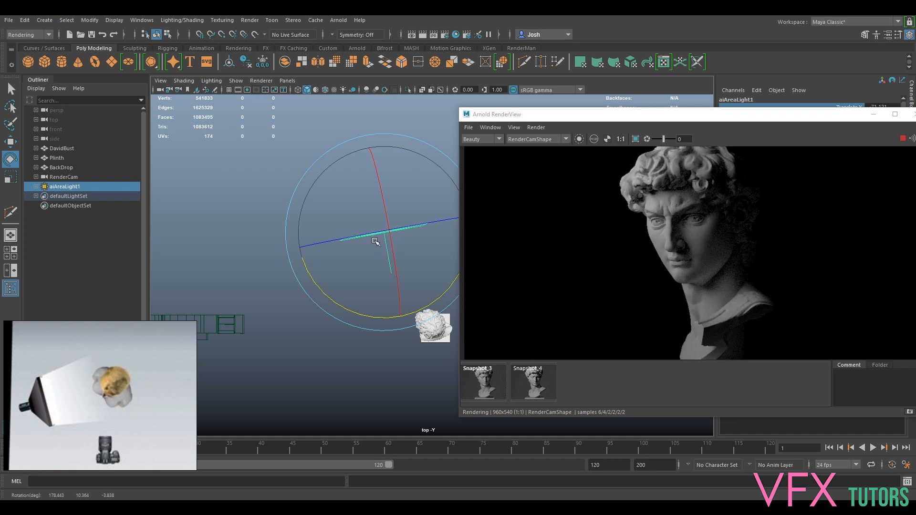
{"action": "key", "text": "w"}
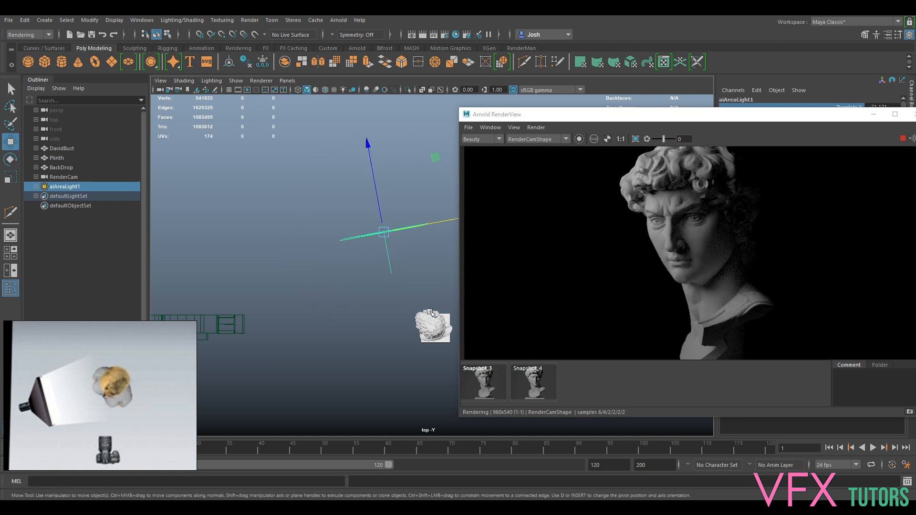
{"action": "left_click", "coordinate": [442, 224]}
{"action": "left_click", "coordinate": [452, 221]}
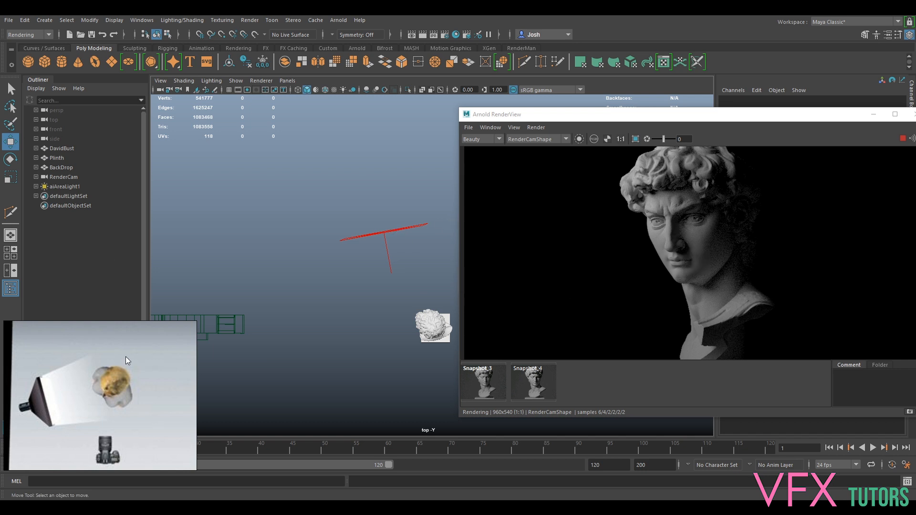
{"action": "left_click", "coordinate": [427, 224]}
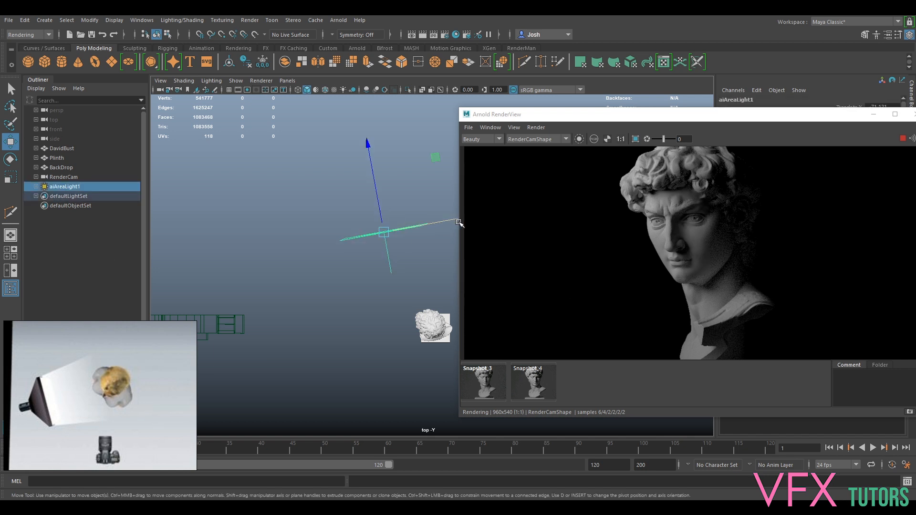
{"action": "left_click_drag", "start_coordinate": [459, 223], "coordinate": [476, 220]}
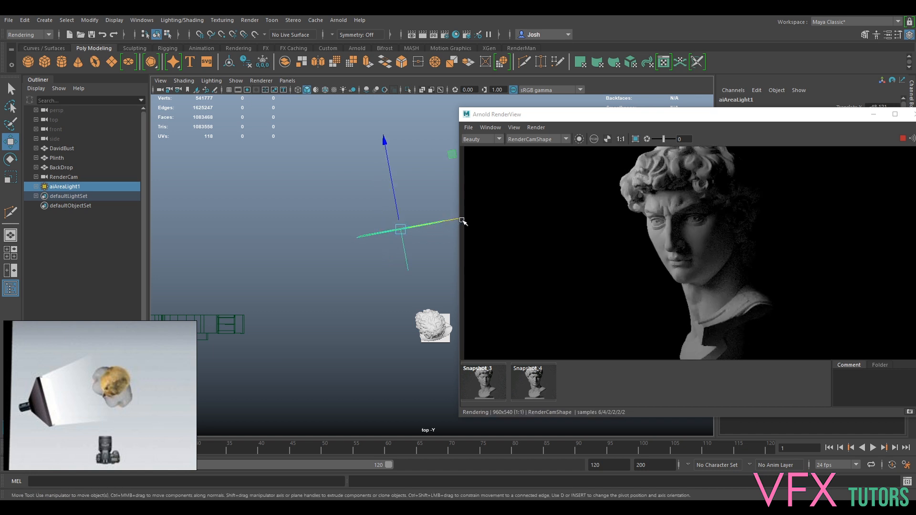
{"action": "mouse_move", "coordinate": [577, 123]}
{"action": "middle_mouse_down"}
{"action": "mouse_move", "coordinate": [564, 126]}
{"action": "mouse_move", "coordinate": [584, 127]}
{"action": "middle_mouse_up"}
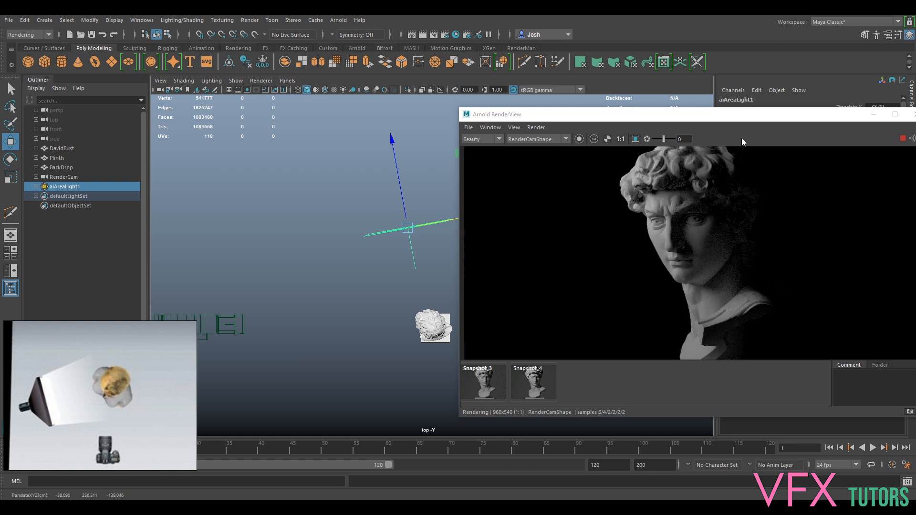
{"action": "left_click_drag", "start_coordinate": [748, 116], "coordinate": [712, 99]}
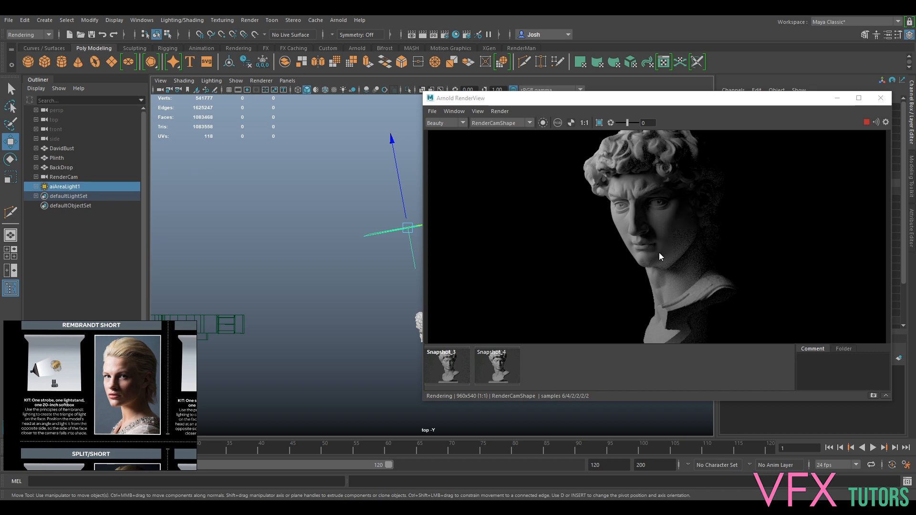
Step: Stop the live render and switch the viewport back to the perspective view
{"action": "left_click", "coordinate": [289, 81]}
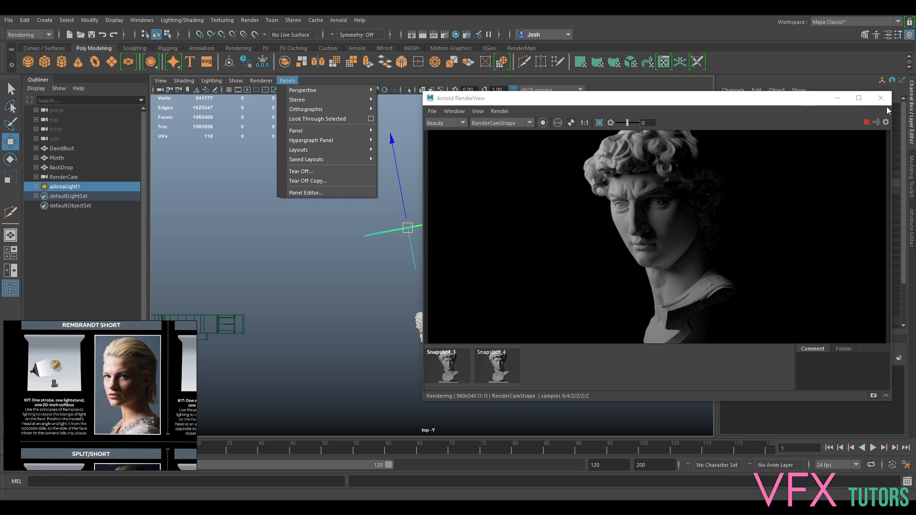
{"action": "left_click", "coordinate": [866, 123]}
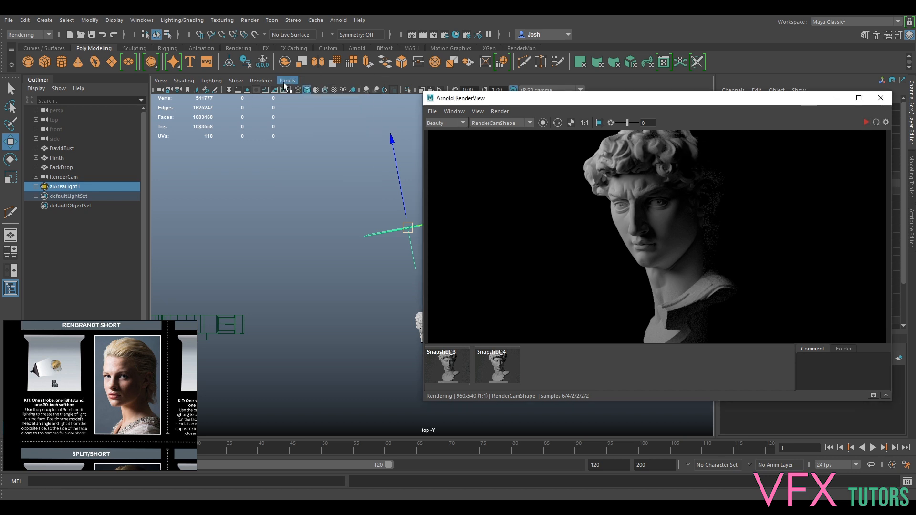
{"action": "left_click", "coordinate": [287, 80]}
{"action": "mouse_move", "coordinate": [310, 92]}
{"action": "left_click", "coordinate": [416, 100]}
Step: Lower the area light in stages to about Y 180 and Y 139, refreshing the live render after each move
{"action": "mouse_move", "coordinate": [372, 234]}
{"action": "left_mouse_down", "text": "alt"}
{"action": "mouse_move", "coordinate": [351, 223]}
{"action": "mouse_move", "coordinate": [361, 224]}
{"action": "left_mouse_up", "text": "alt"}
{"action": "right_click_drag", "start_coordinate": [362, 225], "coordinate": [380, 234], "text": "alt"}
{"action": "left_click_drag", "start_coordinate": [339, 221], "coordinate": [326, 225], "text": "alt"}
{"action": "middle_click_drag", "start_coordinate": [345, 231], "coordinate": [307, 238], "text": "alt"}
{"action": "left_click_drag", "start_coordinate": [307, 237], "coordinate": [311, 239], "text": "alt"}
{"action": "left_click_drag", "start_coordinate": [253, 238], "coordinate": [254, 276]}
{"action": "left_click", "coordinate": [867, 122]}
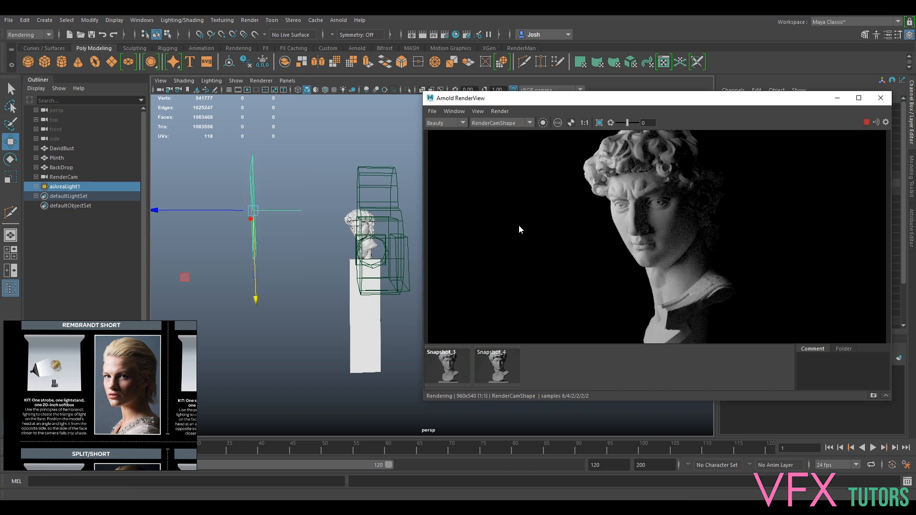
{"action": "middle_click_drag", "start_coordinate": [698, 152], "coordinate": [682, 258]}
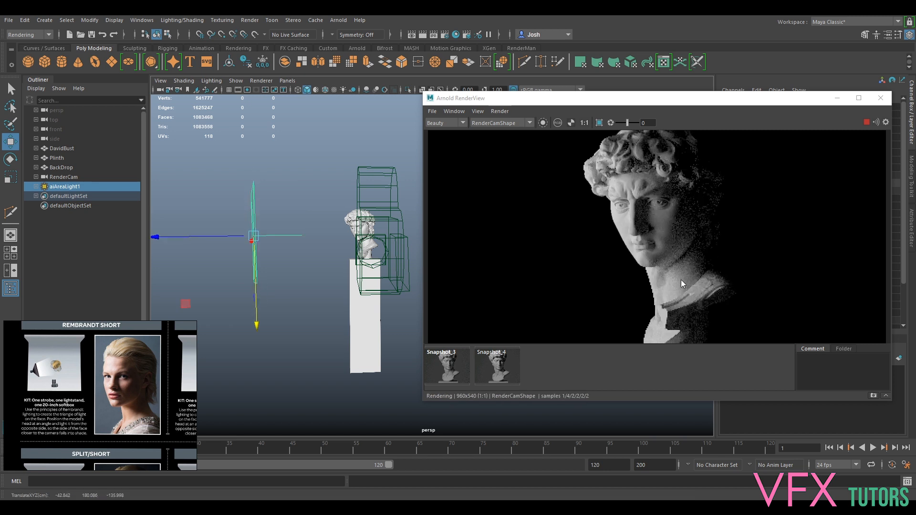
{"action": "left_click", "coordinate": [867, 122]}
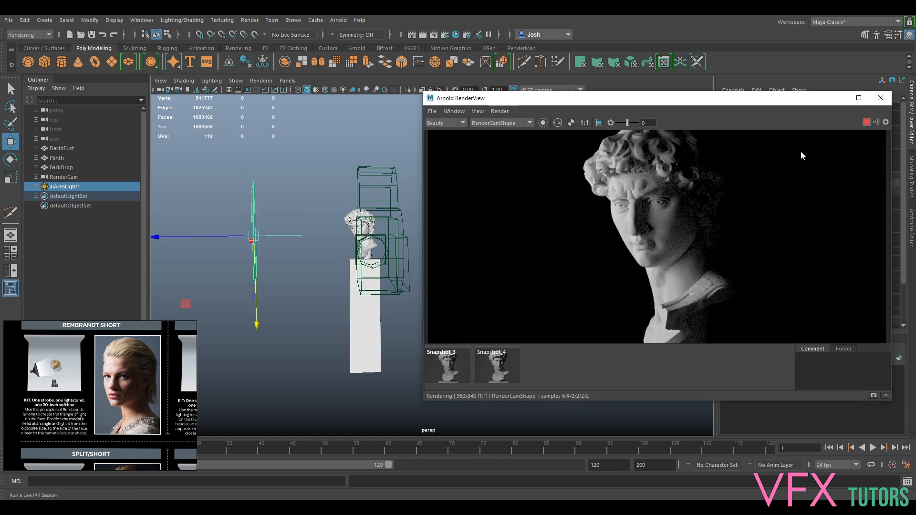
{"action": "left_click_drag", "start_coordinate": [259, 311], "coordinate": [267, 346]}
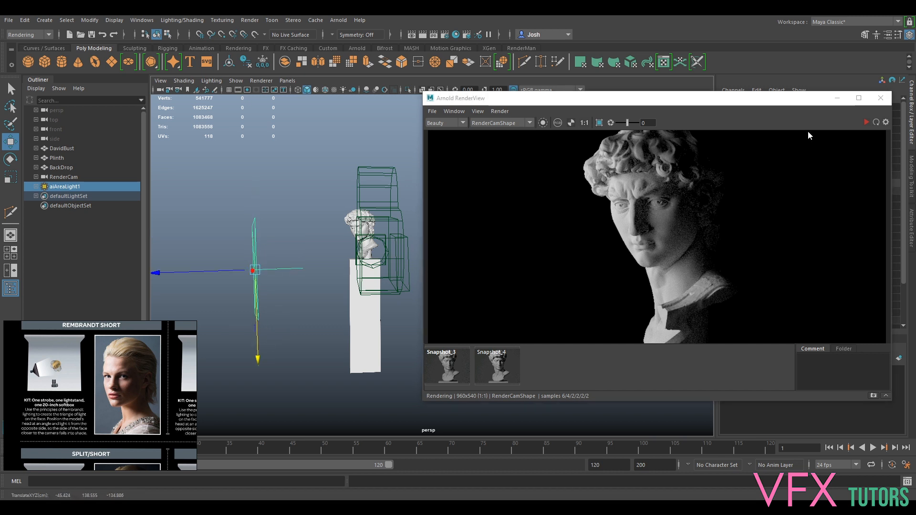
{"action": "left_click", "coordinate": [866, 123]}
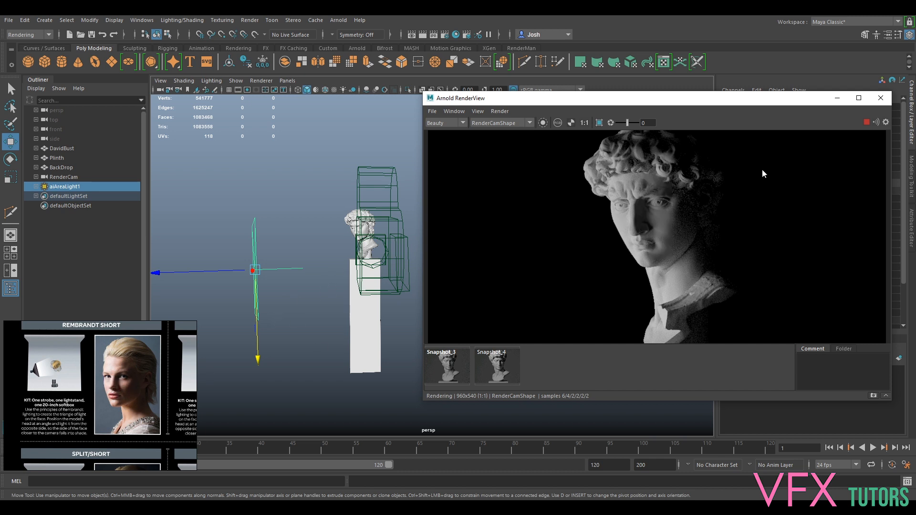
Step: Raise the area light to about Y 203, level with the bust's head, and rerun the live render
{"action": "left_click", "coordinate": [866, 122]}
{"action": "left_click_drag", "start_coordinate": [258, 357], "coordinate": [369, 302]}
{"action": "left_click_drag", "start_coordinate": [260, 315], "coordinate": [261, 309]}
{"action": "left_click", "coordinate": [865, 122]}
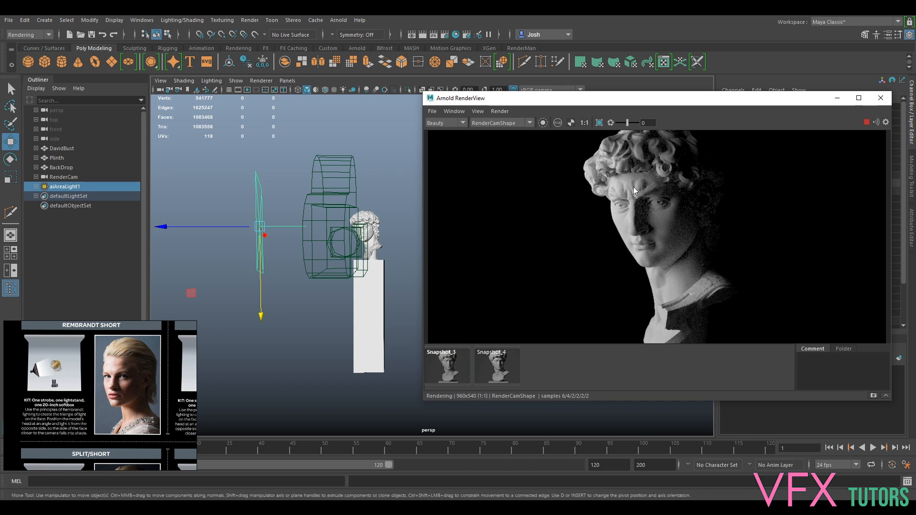
Step: Slide the area light sideways to about X -17, rotate it to about 178° in X and -1° in Y, and rerun the live render
{"action": "left_click", "coordinate": [261, 286]}
{"action": "left_click_drag", "start_coordinate": [261, 285], "coordinate": [377, 318]}
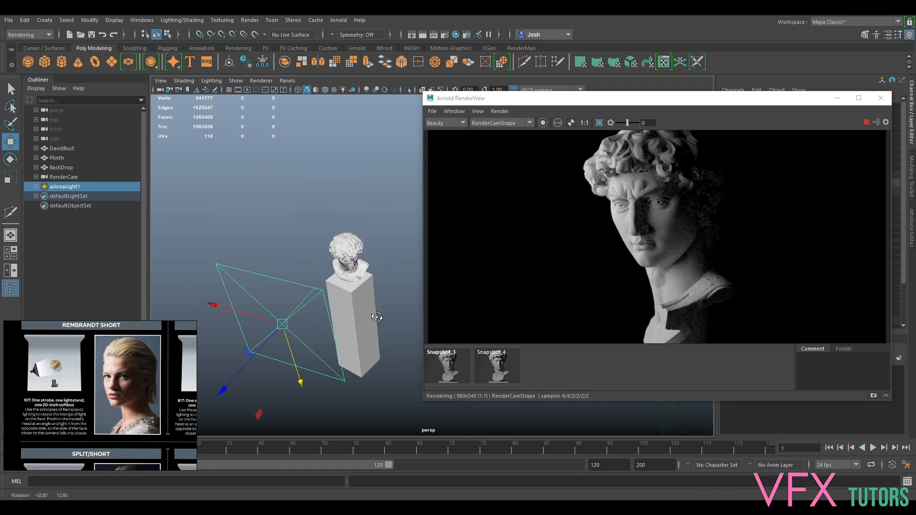
{"action": "left_click_drag", "start_coordinate": [267, 324], "coordinate": [310, 339], "text": "alt"}
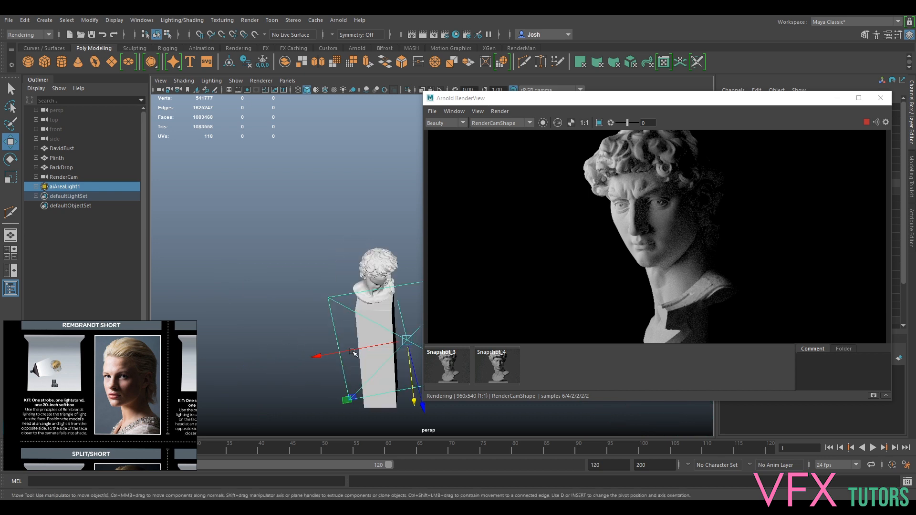
{"action": "left_click_drag", "start_coordinate": [376, 347], "coordinate": [345, 345]}
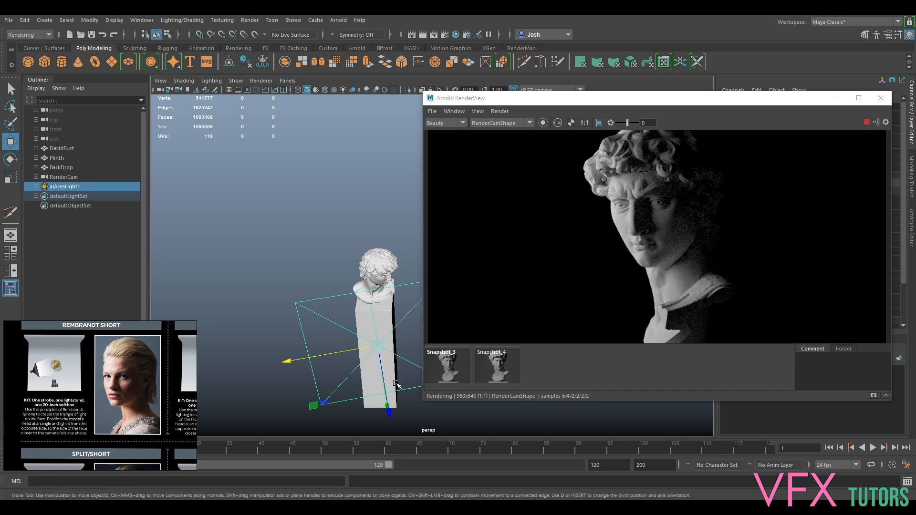
{"action": "key", "text": "e"}
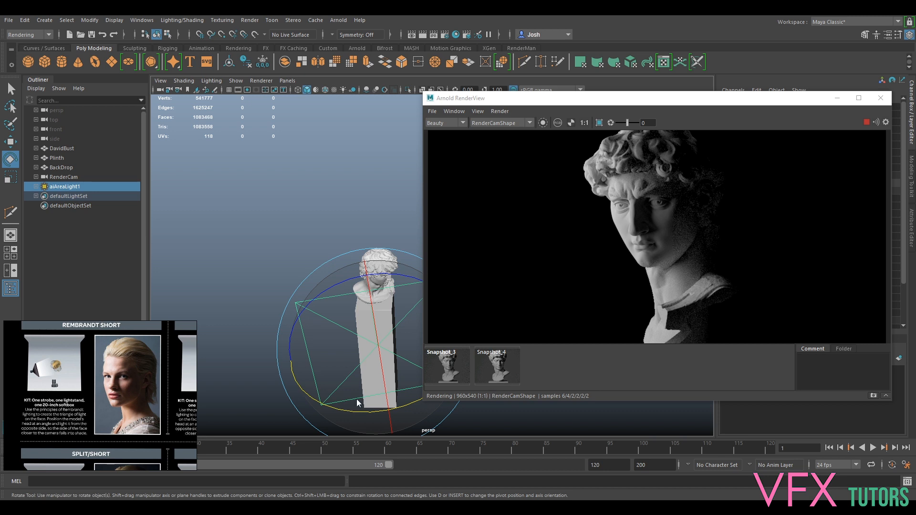
{"action": "left_click_drag", "start_coordinate": [336, 411], "coordinate": [359, 413]}
{"action": "left_click", "coordinate": [866, 122]}
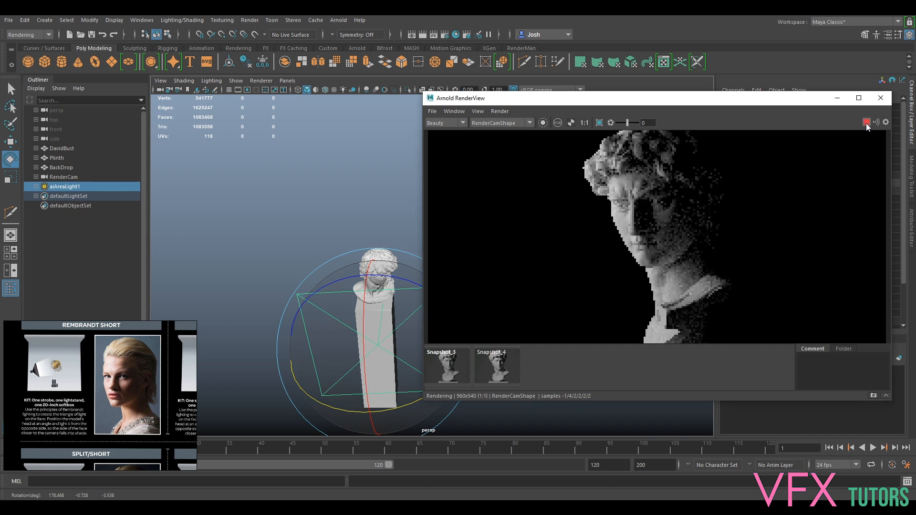
Step: Open the area light's shape attributes beside the render and reduce its Spread to about 0.25
{"action": "left_click_drag", "start_coordinate": [775, 98], "coordinate": [542, 92]}
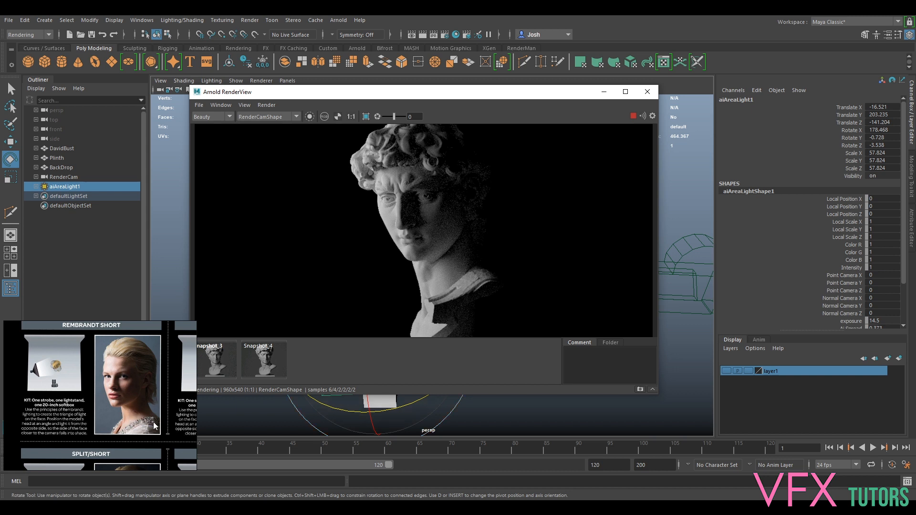
{"action": "left_click", "coordinate": [913, 216]}
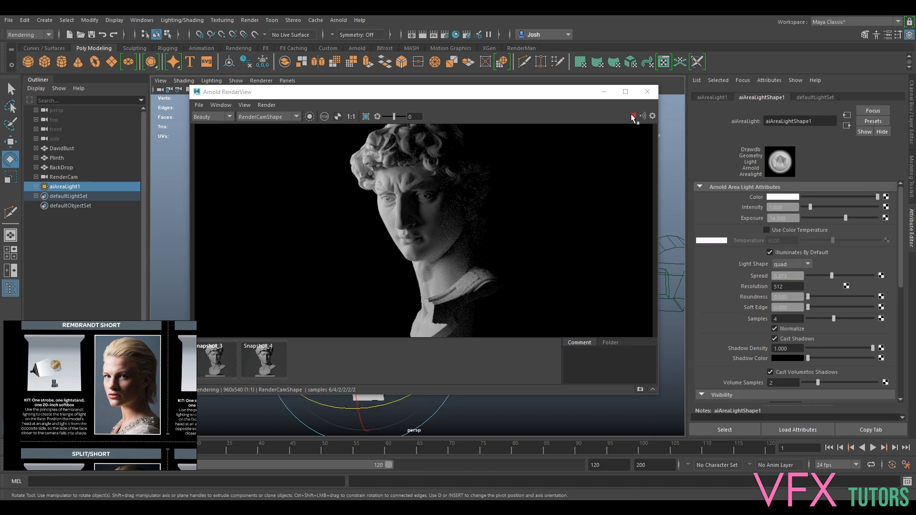
{"action": "left_click", "coordinate": [633, 116]}
{"action": "left_click_drag", "start_coordinate": [832, 275], "coordinate": [827, 277]}
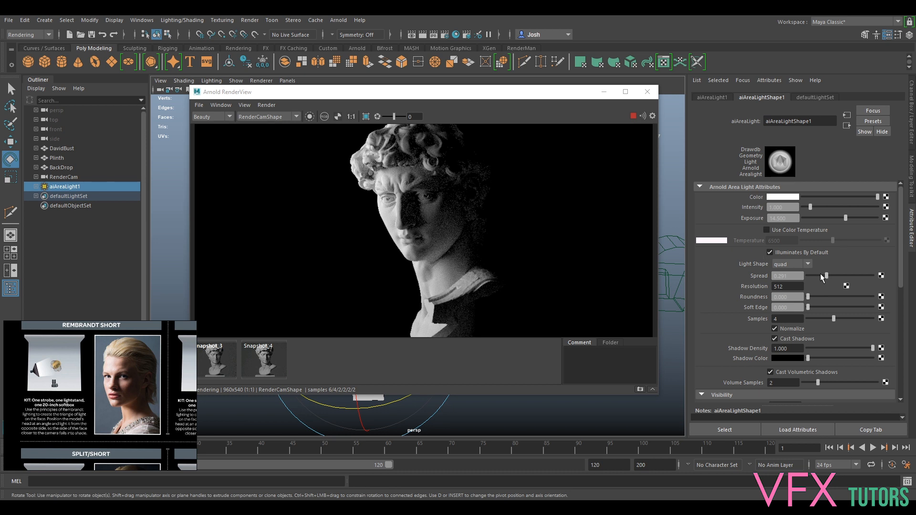
{"action": "left_click_drag", "start_coordinate": [826, 275], "coordinate": [823, 275]}
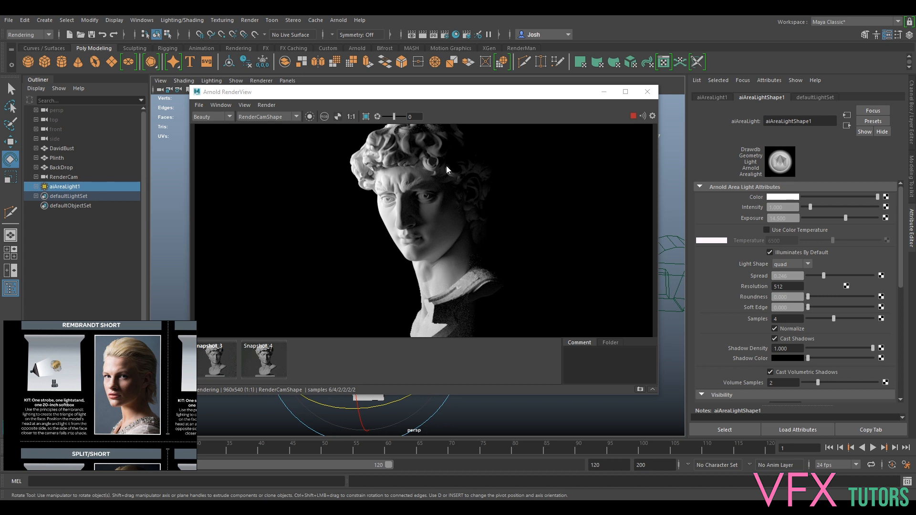
Step: Raise the area light in stages to about Y 240 and Y 262, rerunning the live render after each move
{"action": "left_click_drag", "start_coordinate": [553, 88], "coordinate": [621, 80]}
{"action": "left_click", "coordinate": [702, 109]}
{"action": "left_click_drag", "start_coordinate": [378, 86], "coordinate": [512, 94]}
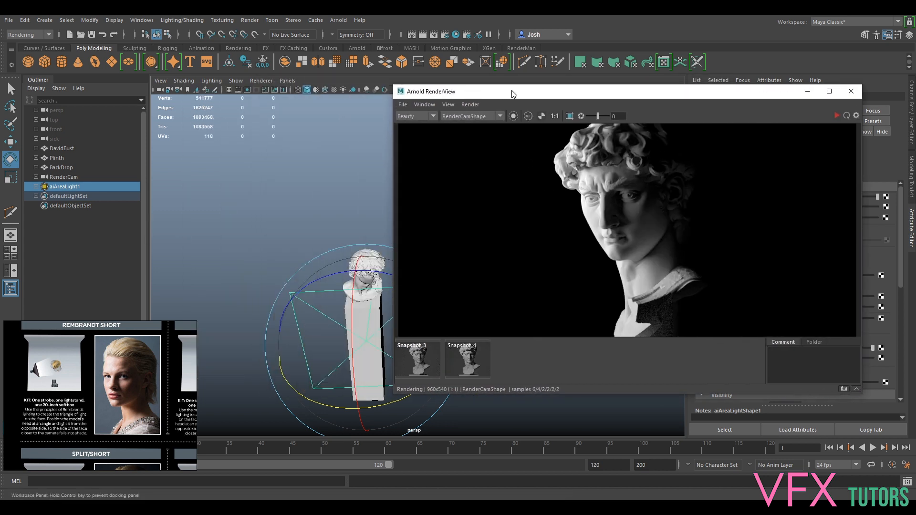
{"action": "left_click_drag", "start_coordinate": [298, 282], "coordinate": [242, 239], "text": "alt"}
{"action": "key", "text": "w"}
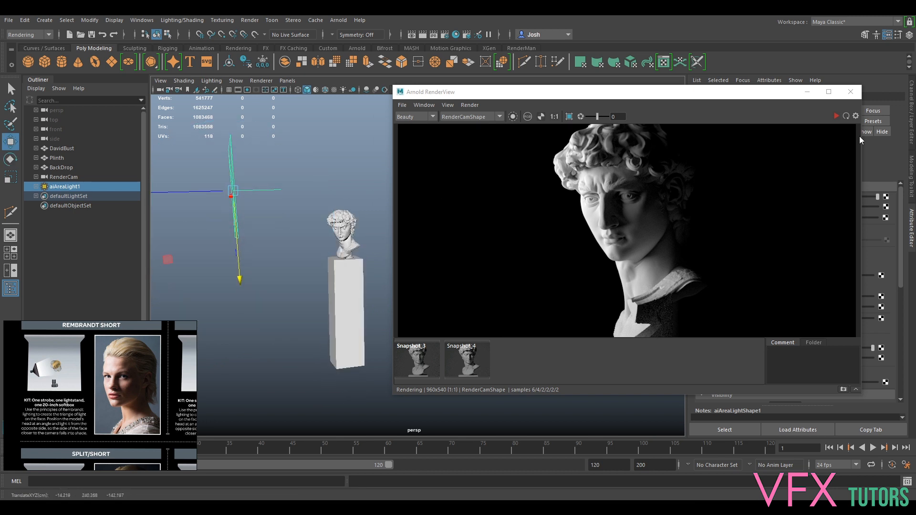
{"action": "left_click", "coordinate": [836, 116]}
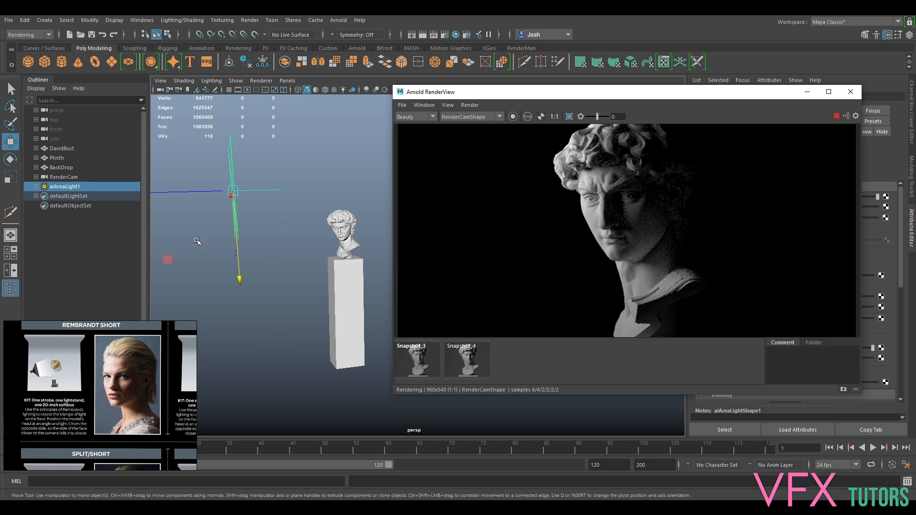
{"action": "left_click", "coordinate": [239, 246]}
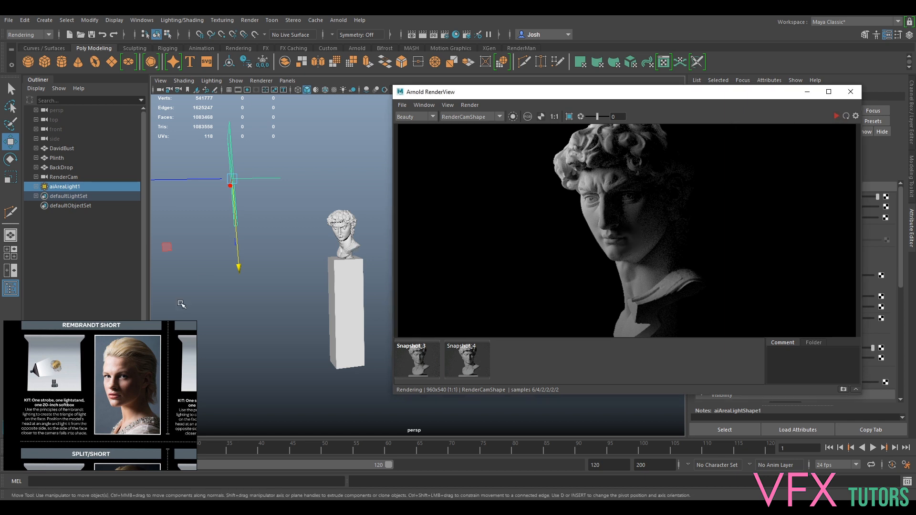
{"action": "left_click_drag", "start_coordinate": [238, 255], "coordinate": [237, 248]}
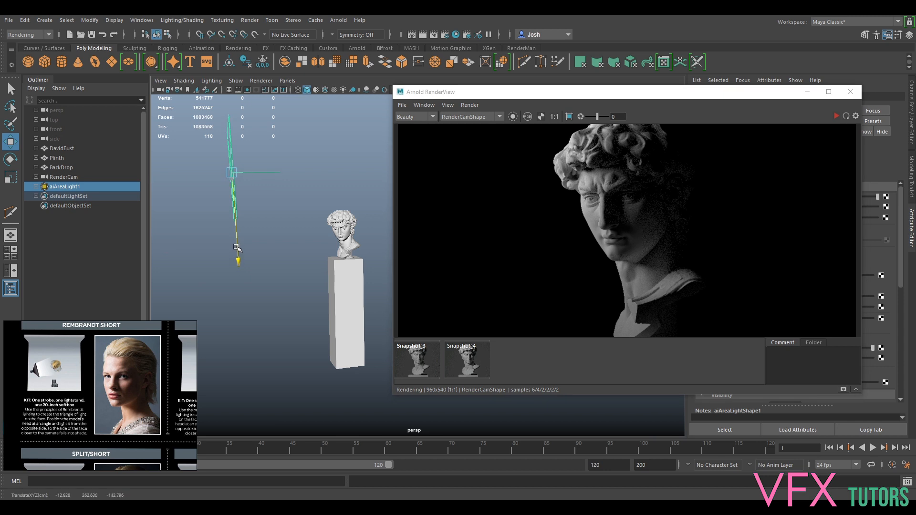
{"action": "left_click", "coordinate": [836, 116]}
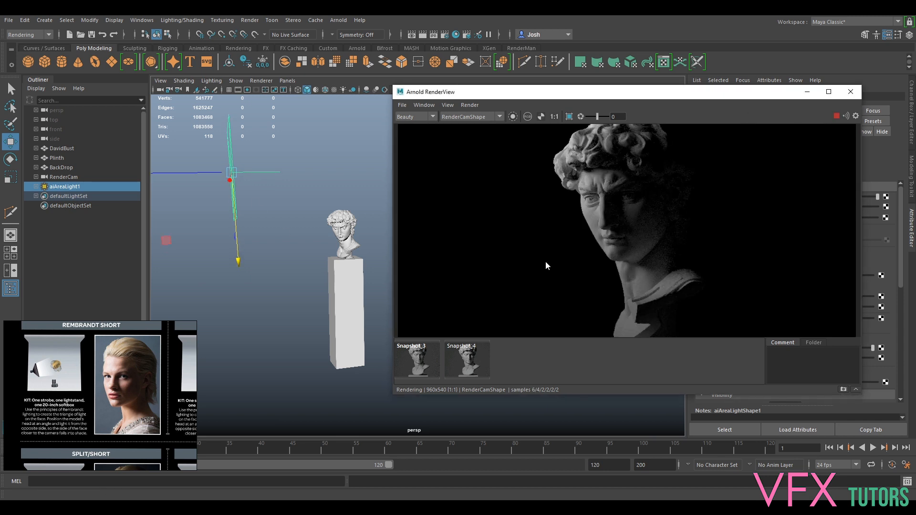
Step: Tilt the area light down towards the bust's head, adjust its sideways angle, and rerun the live render
{"action": "left_click_drag", "start_coordinate": [271, 219], "coordinate": [357, 250], "text": "alt"}
{"action": "middle_click_drag", "start_coordinate": [386, 246], "coordinate": [337, 236], "text": "alt"}
{"action": "key", "text": "e"}
{"action": "left_click_drag", "start_coordinate": [331, 246], "coordinate": [334, 236]}
{"action": "left_click_drag", "start_coordinate": [277, 227], "coordinate": [317, 210]}
{"action": "left_click", "coordinate": [833, 116]}
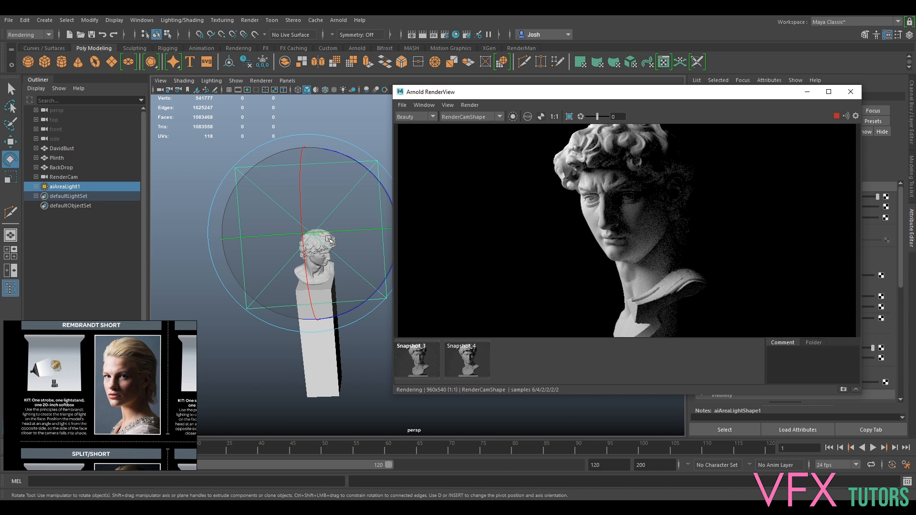
Step: Slide the area light sideways to about X -37, lower it until X is about -42, and rerun the live render
{"action": "left_click", "coordinate": [836, 118]}
{"action": "key", "text": "w"}
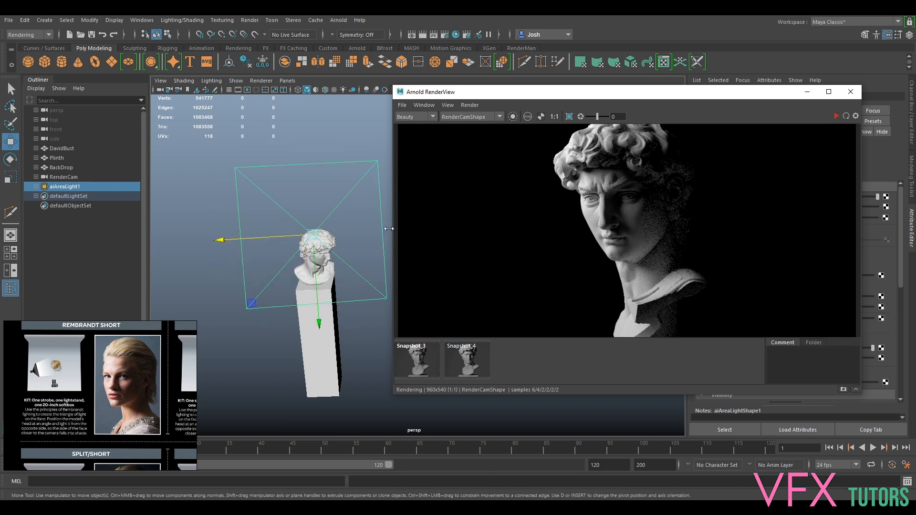
{"action": "left_click_drag", "start_coordinate": [275, 237], "coordinate": [291, 242]}
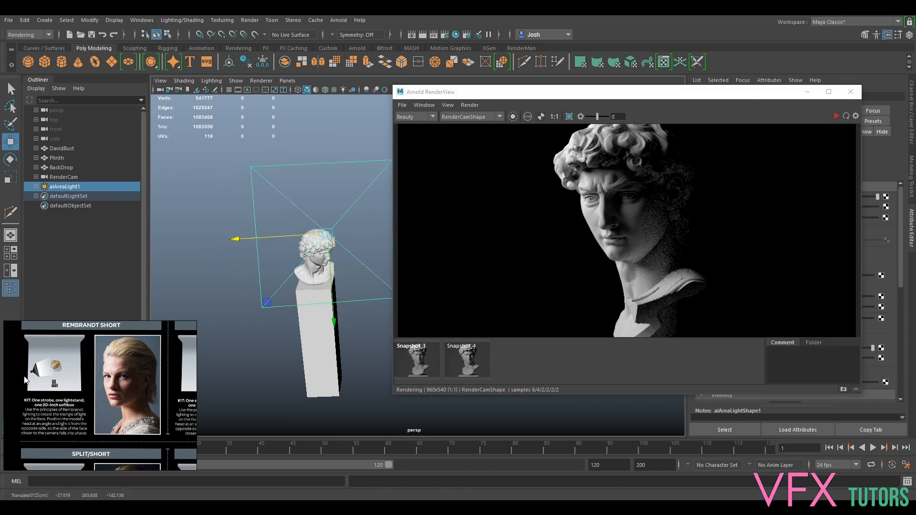
{"action": "middle_click_drag", "start_coordinate": [351, 285], "coordinate": [330, 278], "text": "alt"}
{"action": "left_click_drag", "start_coordinate": [331, 278], "coordinate": [302, 291], "text": "alt"}
{"action": "key", "text": "e"}
{"action": "key", "text": "w"}
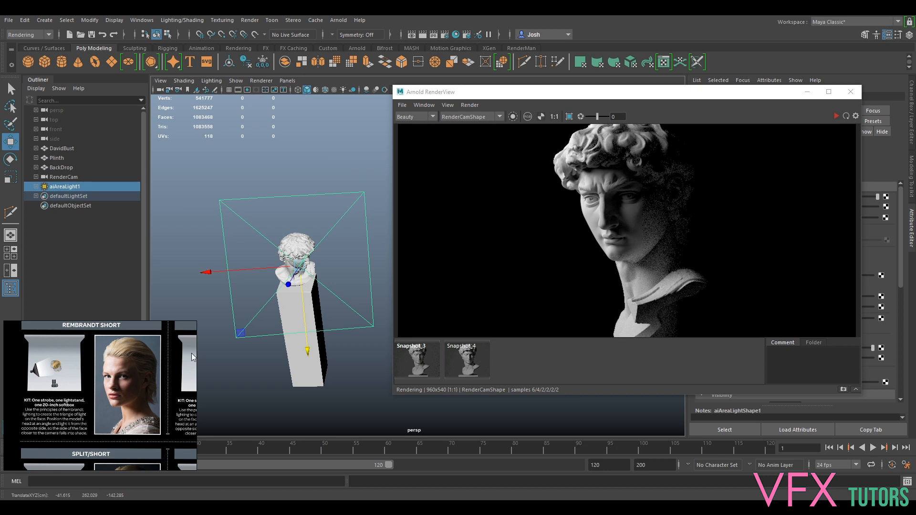
{"action": "left_click", "coordinate": [836, 116]}
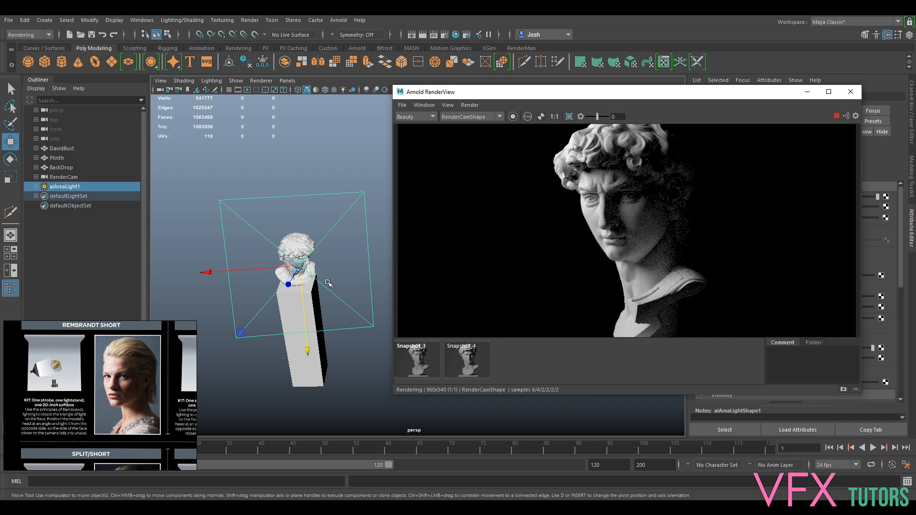
Step: Raise the area light slightly with the render paused, and run the live render to check the shadow
{"action": "left_click", "coordinate": [836, 116]}
{"action": "left_click_drag", "start_coordinate": [307, 308], "coordinate": [307, 297]}
{"action": "left_click", "coordinate": [836, 117]}
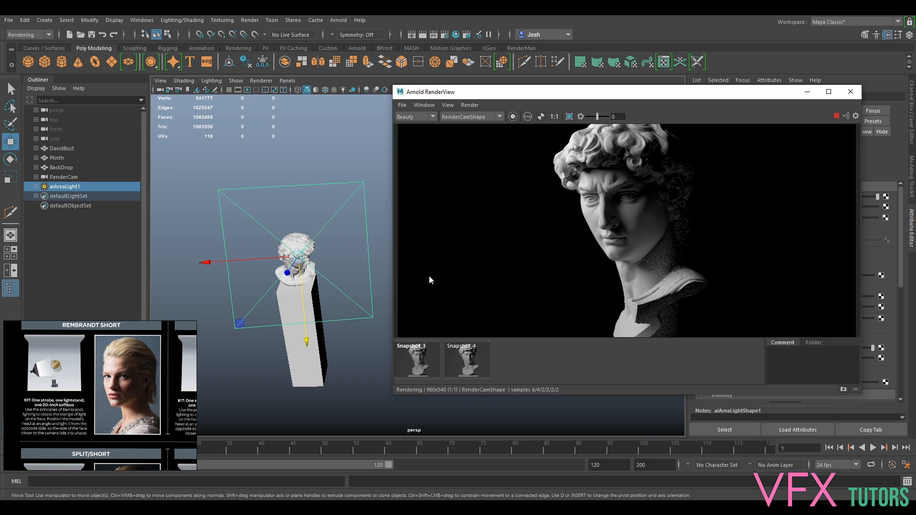
{"action": "left_click", "coordinate": [837, 116]}
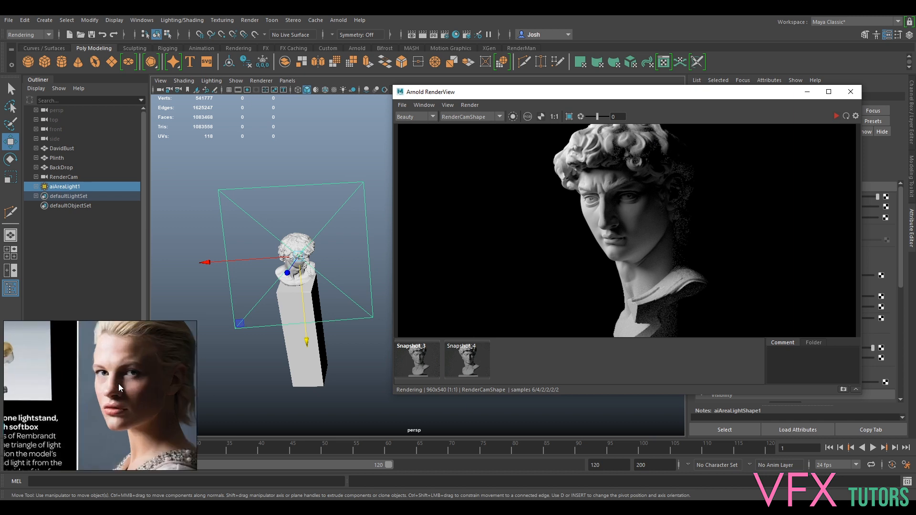
Step: Enlarge the bust's face in the render, nudge the area light slightly sideways, and update the live render
{"action": "scroll", "coordinate": [629, 214], "scroll_direction": "up", "scroll_amount": 2}
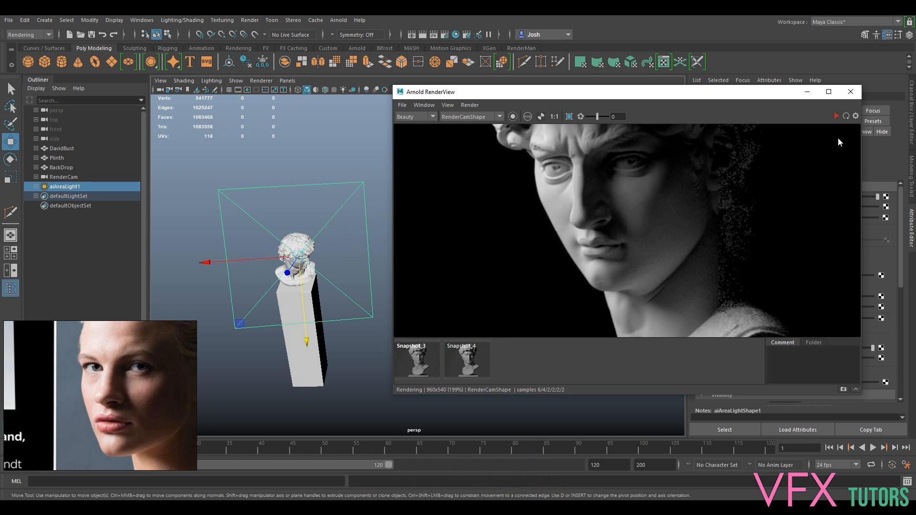
{"action": "left_click_drag", "start_coordinate": [259, 263], "coordinate": [265, 263]}
{"action": "left_click", "coordinate": [835, 116]}
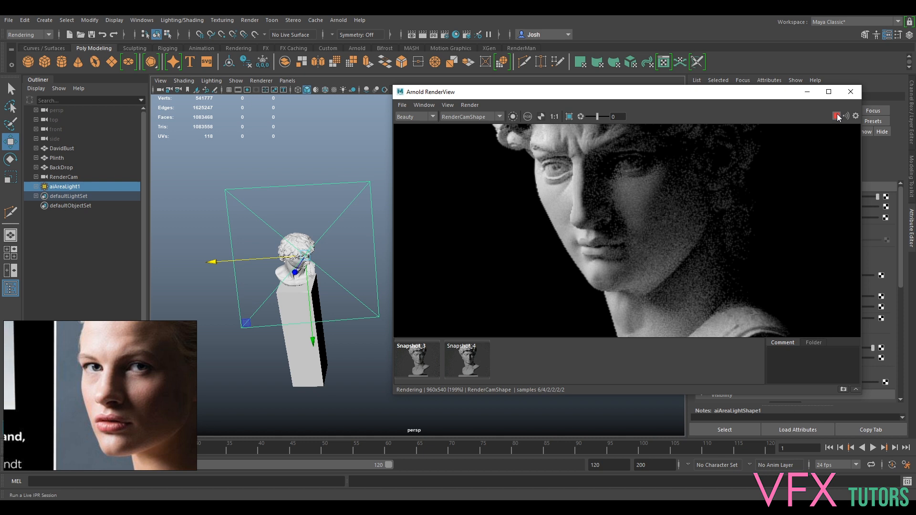
Step: Nudge the area light sideways and down, rotate it to about 204° in X and 9° in Y, and render the whole frame in view
{"action": "left_click_drag", "start_coordinate": [256, 259], "coordinate": [263, 259]}
{"action": "left_click_drag", "start_coordinate": [318, 286], "coordinate": [318, 291]}
{"action": "key", "text": "e"}
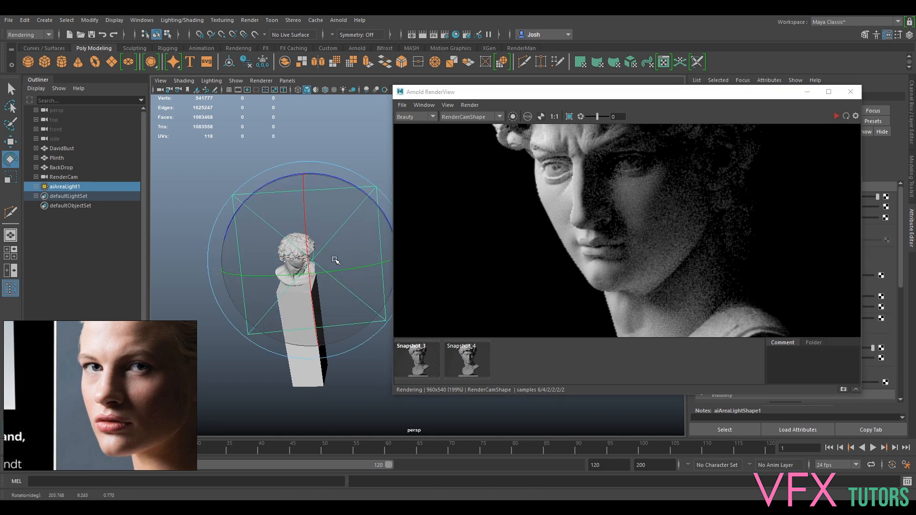
{"action": "left_click", "coordinate": [836, 116]}
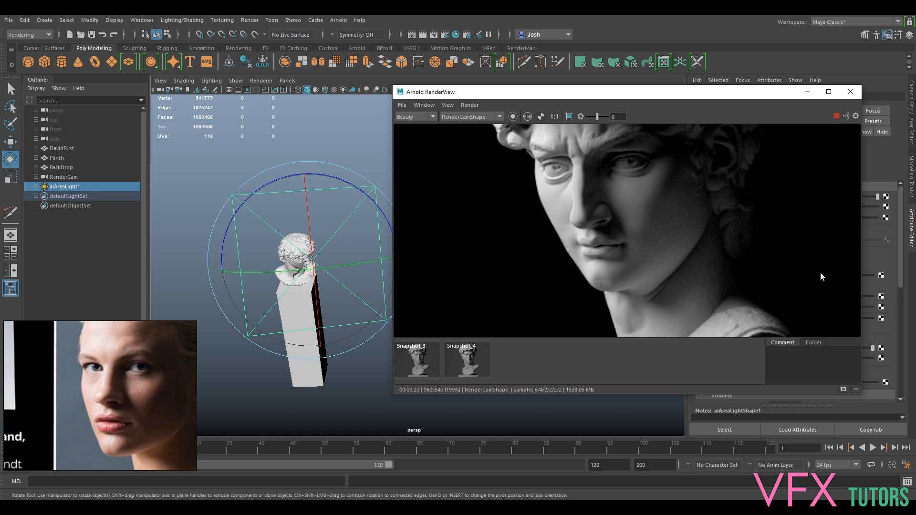
{"action": "key", "text": "f"}
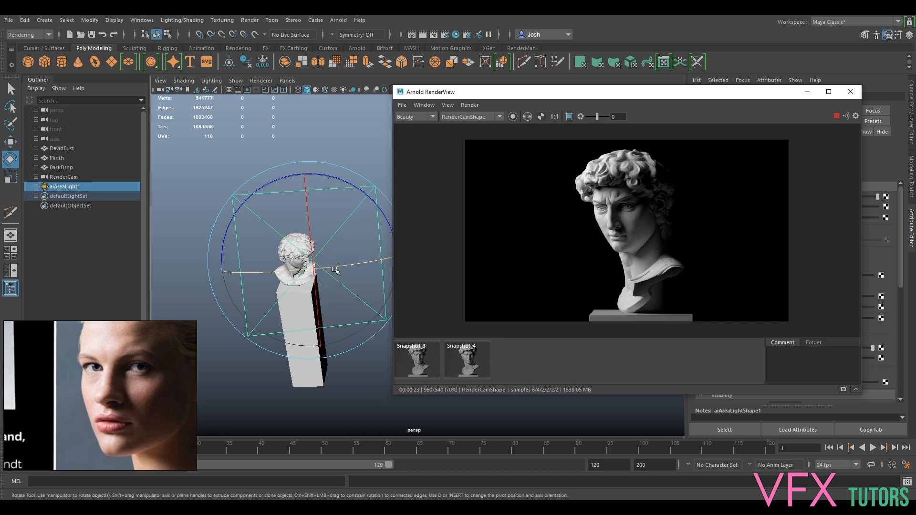
Step: Slide the area light sideways to about X -33 and rotate it to about 206° in X and 9° in Y
{"action": "key", "text": "w"}
{"action": "left_click_drag", "start_coordinate": [290, 266], "coordinate": [278, 266]}
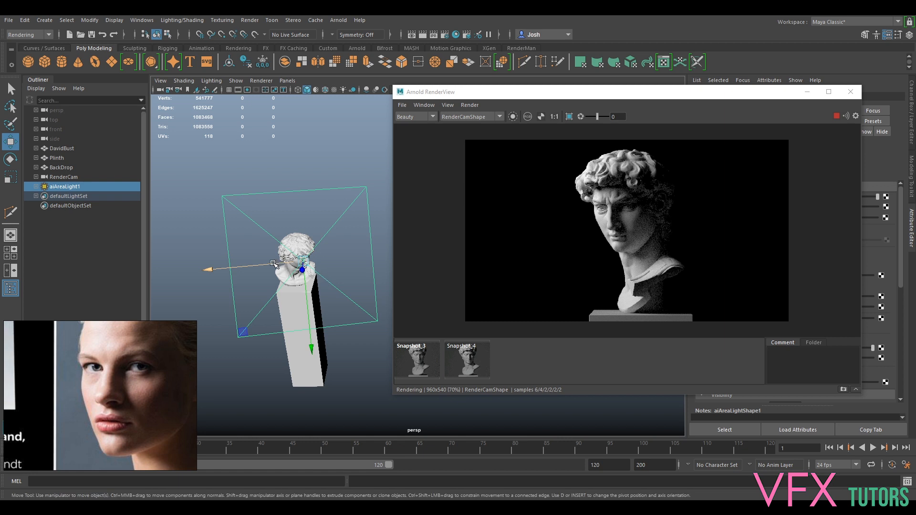
{"action": "left_click_drag", "start_coordinate": [269, 266], "coordinate": [255, 267]}
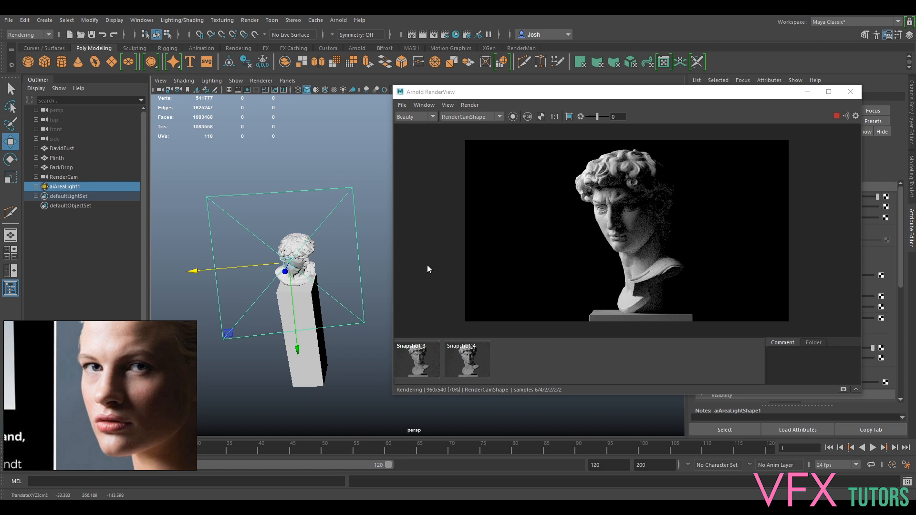
{"action": "key", "text": "e"}
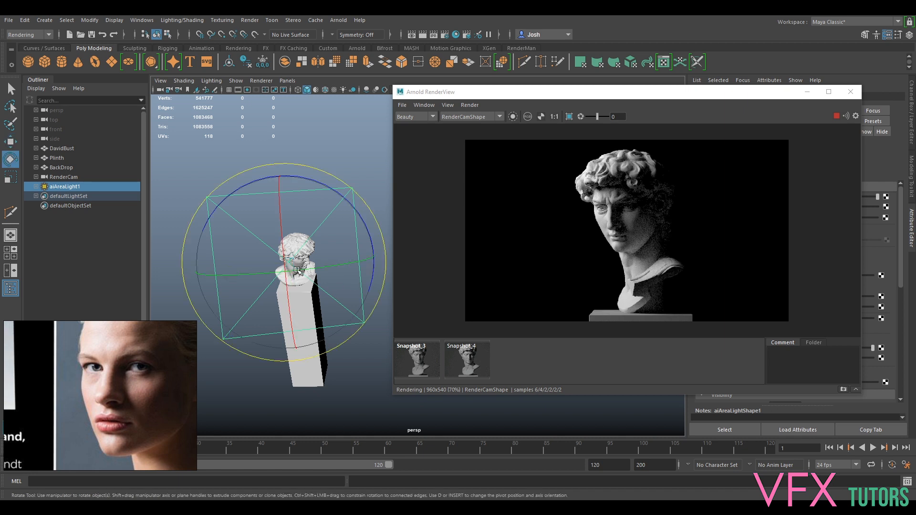
{"action": "left_click_drag", "start_coordinate": [294, 270], "coordinate": [300, 271]}
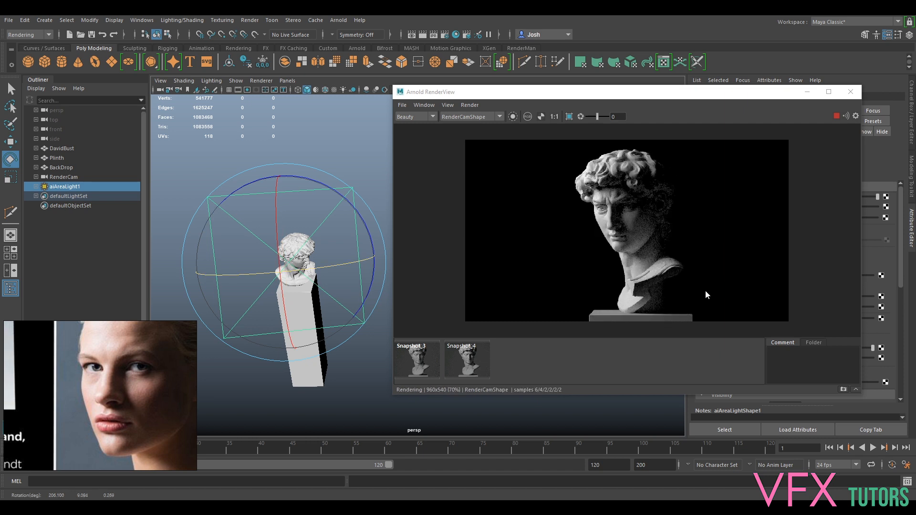
Step: Pause the render, make the backdrop's display layer layer1 visible, and rerun the live render to check the bust against it
{"action": "left_click", "coordinate": [836, 116]}
{"action": "left_click_drag", "start_coordinate": [761, 97], "coordinate": [592, 84]}
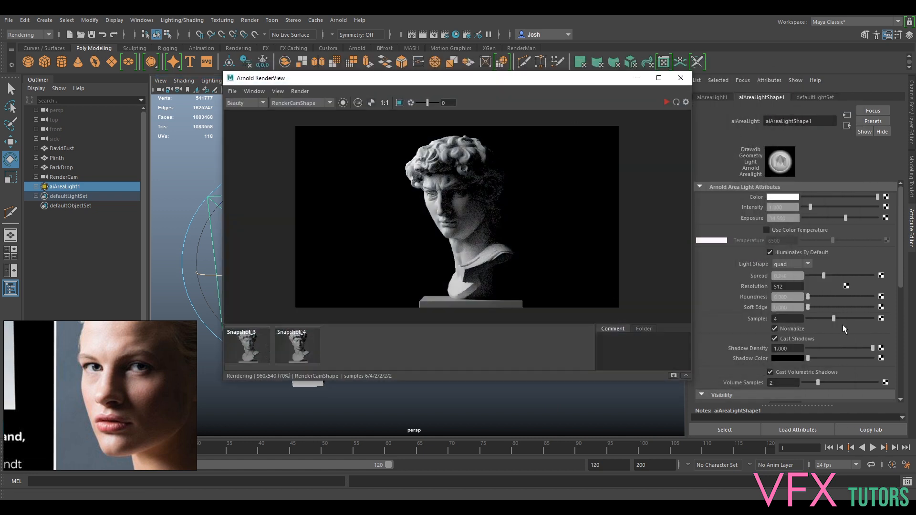
{"action": "left_click", "coordinate": [912, 124]}
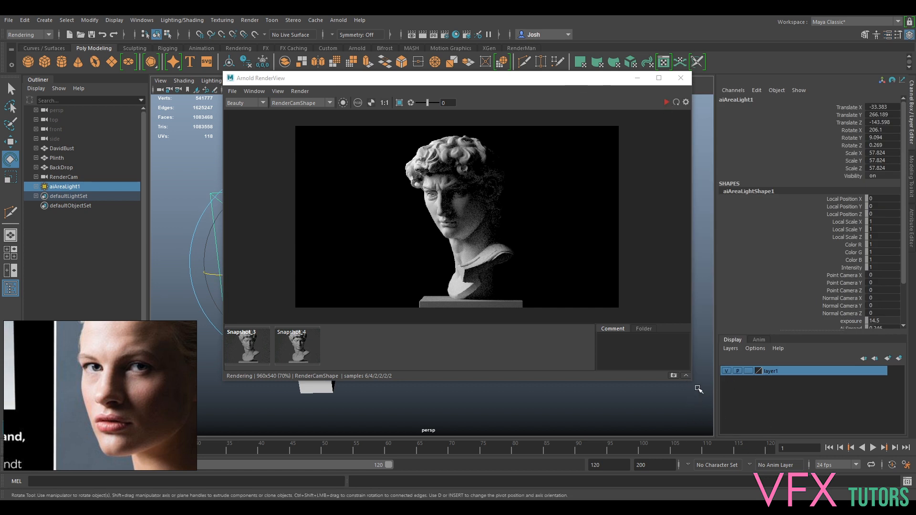
{"action": "left_click", "coordinate": [726, 371]}
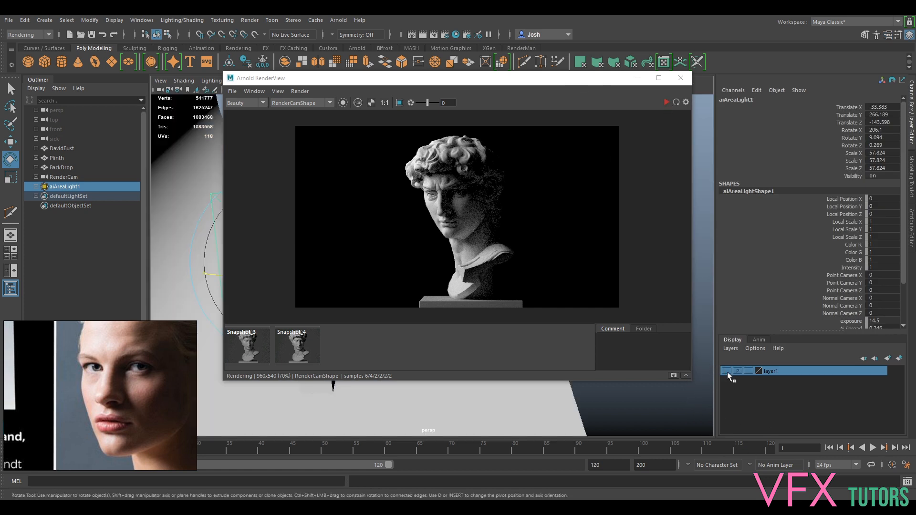
{"action": "left_click", "coordinate": [667, 103]}
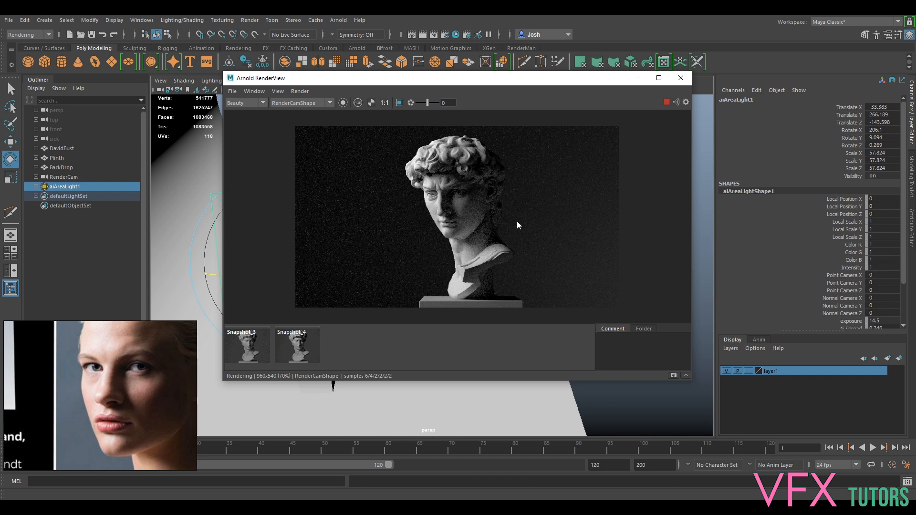
{"action": "scroll", "coordinate": [477, 214], "scroll_direction": "up", "scroll_amount": 2}
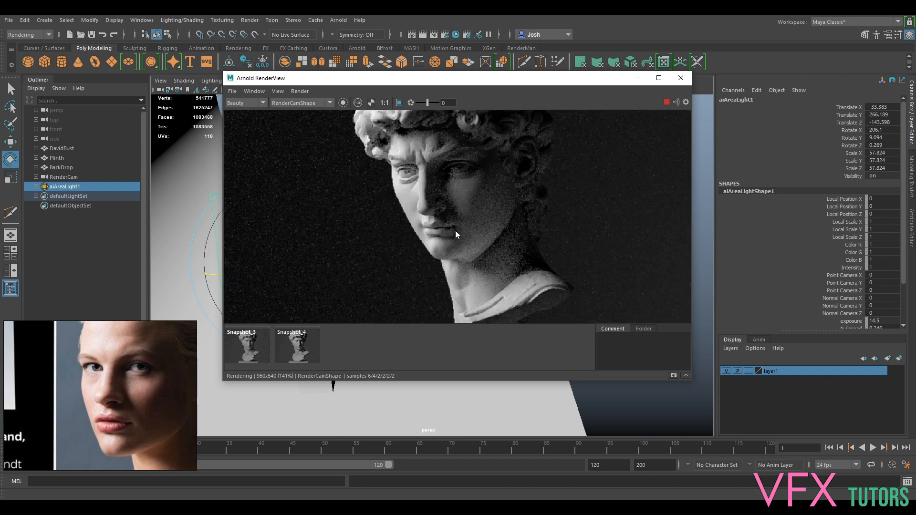
{"action": "scroll", "coordinate": [585, 265], "scroll_direction": "down", "scroll_amount": 1}
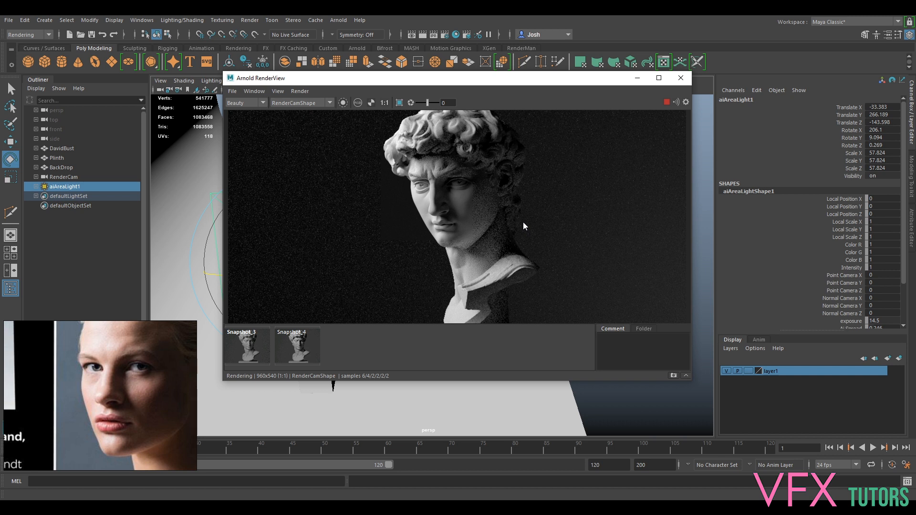
{"action": "scroll", "coordinate": [523, 226], "scroll_direction": "down", "scroll_amount": 1}
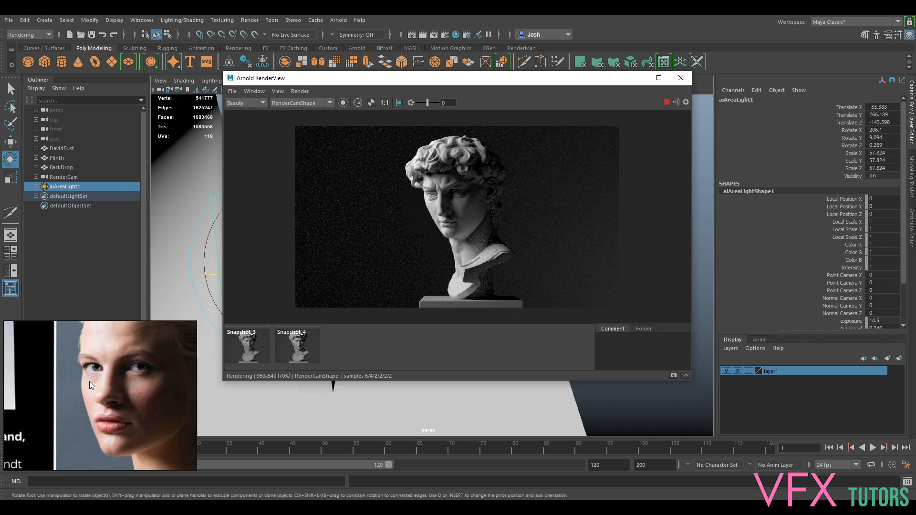
Step: Browse the whole lighting reference sheet, comparing the backdrops and light setups of the other portrait styles
{"action": "scroll", "coordinate": [109, 390], "scroll_direction": "down", "scroll_amount": 8}
{"action": "mouse_move", "coordinate": [110, 391]}
{"action": "middle_mouse_down"}
{"action": "mouse_move", "coordinate": [126, 396]}
{"action": "mouse_move", "coordinate": [123, 384]}
{"action": "middle_mouse_up"}
{"action": "left_click_drag", "start_coordinate": [197, 425], "coordinate": [230, 422]}
{"action": "middle_click_drag", "start_coordinate": [199, 419], "coordinate": [132, 403]}
{"action": "middle_click_drag", "start_coordinate": [221, 396], "coordinate": [128, 403]}
{"action": "mouse_move", "coordinate": [195, 405]}
{"action": "middle_mouse_down"}
{"action": "mouse_move", "coordinate": [142, 399]}
{"action": "mouse_move", "coordinate": [58, 412]}
{"action": "mouse_move", "coordinate": [105, 356]}
{"action": "mouse_move", "coordinate": [162, 355]}
{"action": "middle_mouse_up"}
{"action": "middle_click_drag", "start_coordinate": [94, 416], "coordinate": [120, 445]}
{"action": "mouse_move", "coordinate": [66, 461]}
{"action": "middle_mouse_down"}
{"action": "mouse_move", "coordinate": [109, 371]}
{"action": "mouse_move", "coordinate": [82, 339]}
{"action": "middle_mouse_up"}
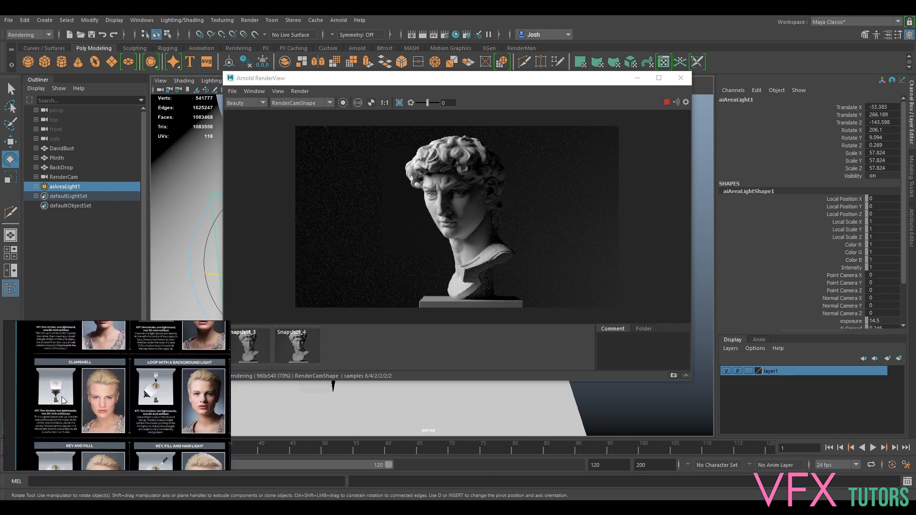
{"action": "middle_click_drag", "start_coordinate": [58, 391], "coordinate": [37, 448]}
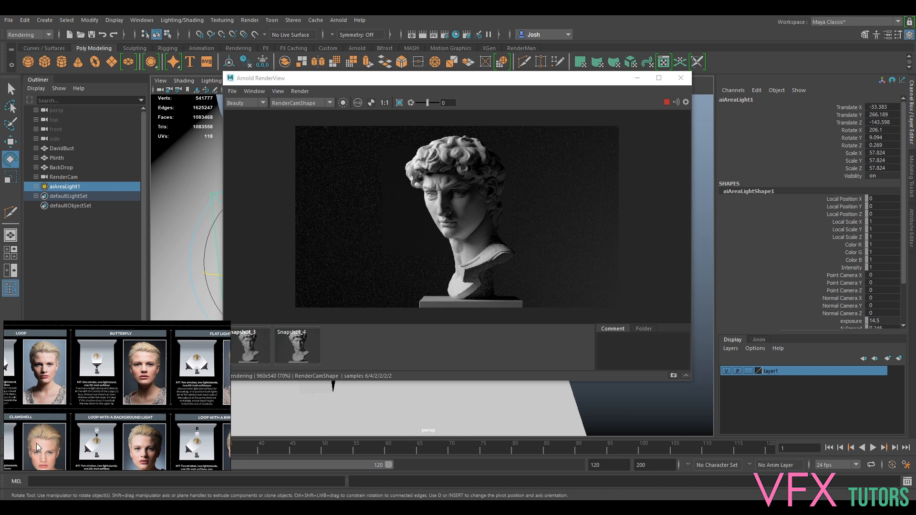
{"action": "middle_click_drag", "start_coordinate": [191, 385], "coordinate": [52, 398]}
{"action": "middle_click_drag", "start_coordinate": [150, 412], "coordinate": [96, 318]}
{"action": "middle_click_drag", "start_coordinate": [118, 385], "coordinate": [156, 340]}
{"action": "middle_click_drag", "start_coordinate": [141, 439], "coordinate": [236, 374]}
{"action": "middle_click_drag", "start_coordinate": [91, 359], "coordinate": [176, 340]}
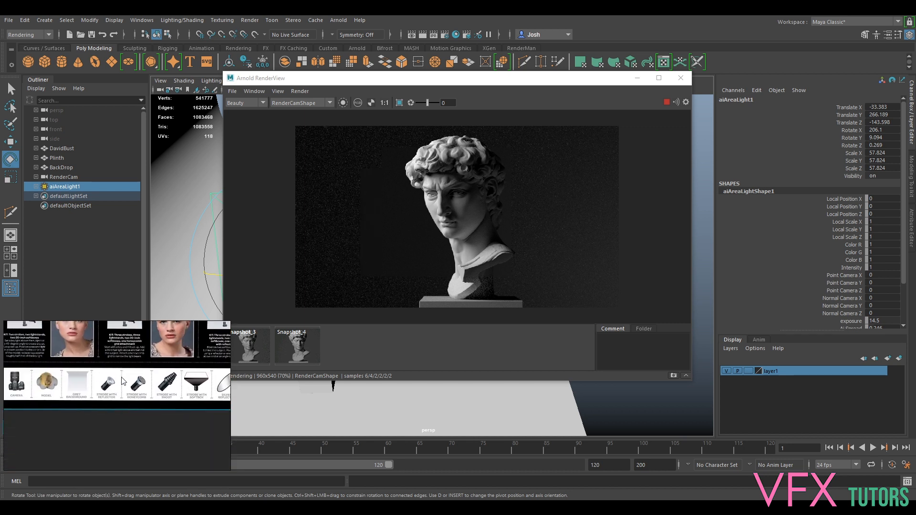
{"action": "middle_click_drag", "start_coordinate": [122, 378], "coordinate": [93, 491]}
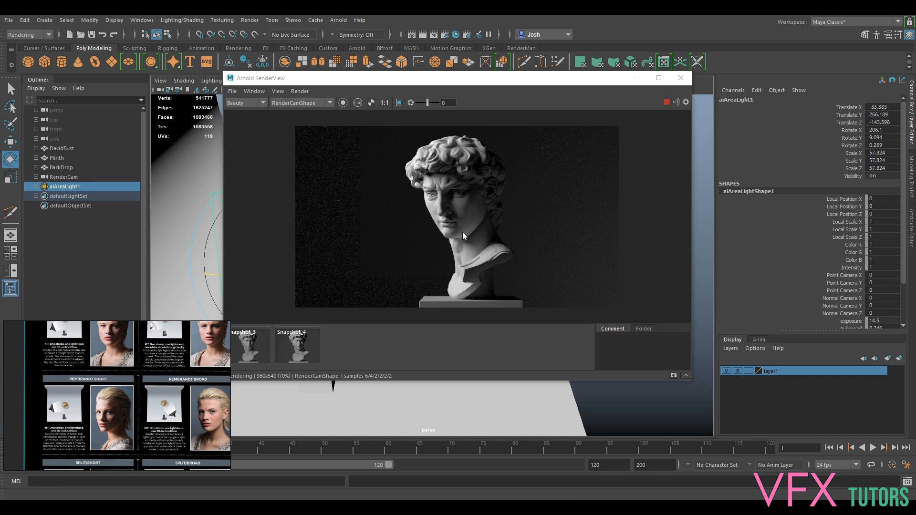
Step: Examine the shadow on the rendered face and compare it with the enlarged Rembrandt Short reference
{"action": "scroll", "coordinate": [481, 214], "scroll_direction": "up", "scroll_amount": 2}
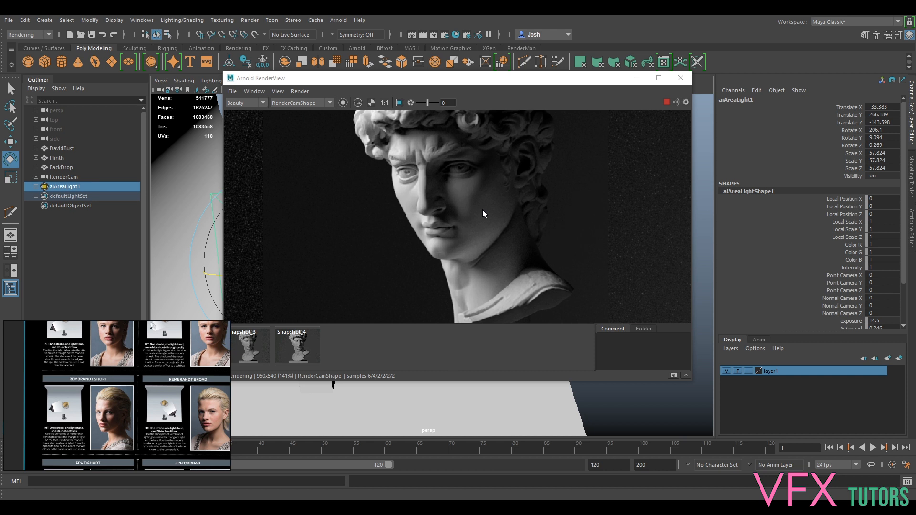
{"action": "scroll", "coordinate": [582, 185], "scroll_direction": "down", "scroll_amount": 1}
{"action": "scroll", "coordinate": [154, 393], "scroll_direction": "up", "scroll_amount": 3}
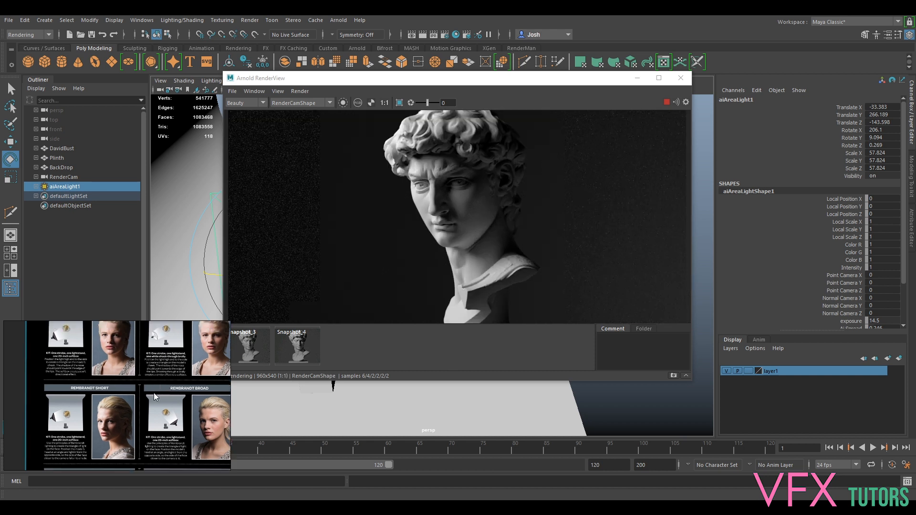
{"action": "middle_click_drag", "start_coordinate": [158, 443], "coordinate": [187, 353]}
{"action": "scroll", "coordinate": [103, 431], "scroll_direction": "up", "scroll_amount": 3}
{"action": "middle_click_drag", "start_coordinate": [184, 389], "coordinate": [178, 397]}
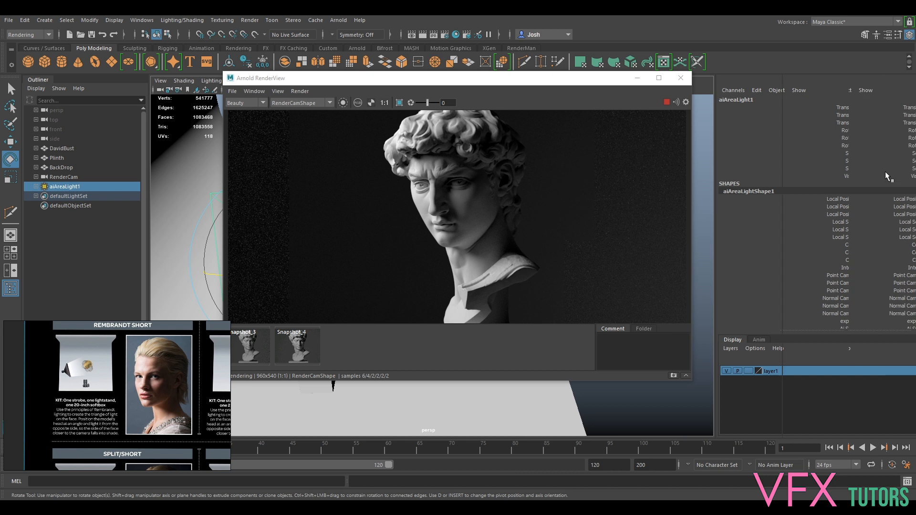
Step: Restart the live render and increase the area light's spread to about 0.42
{"action": "left_click", "coordinate": [911, 177]}
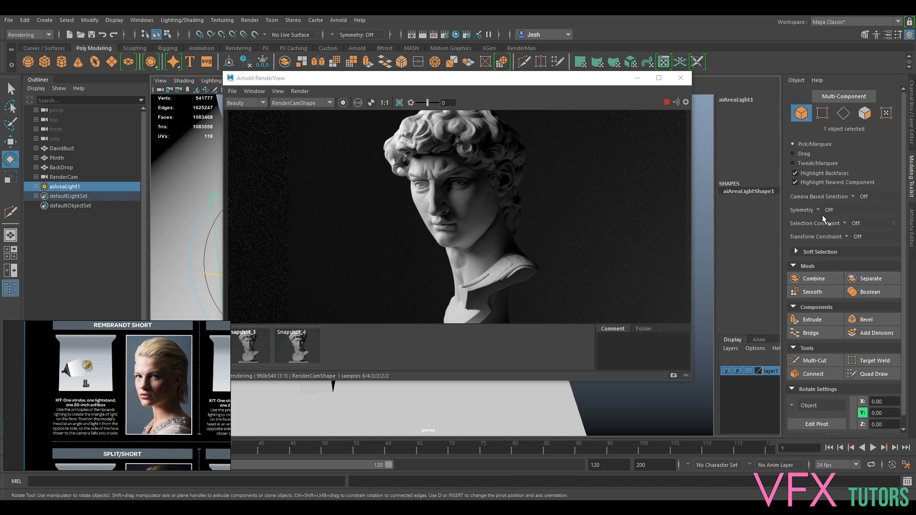
{"action": "left_click", "coordinate": [666, 102]}
{"action": "left_click", "coordinate": [911, 228]}
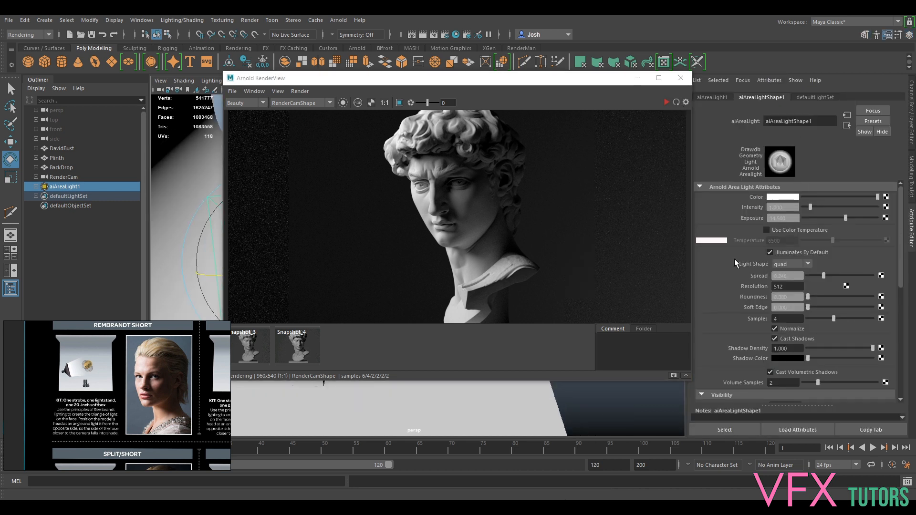
{"action": "left_click", "coordinate": [666, 102]}
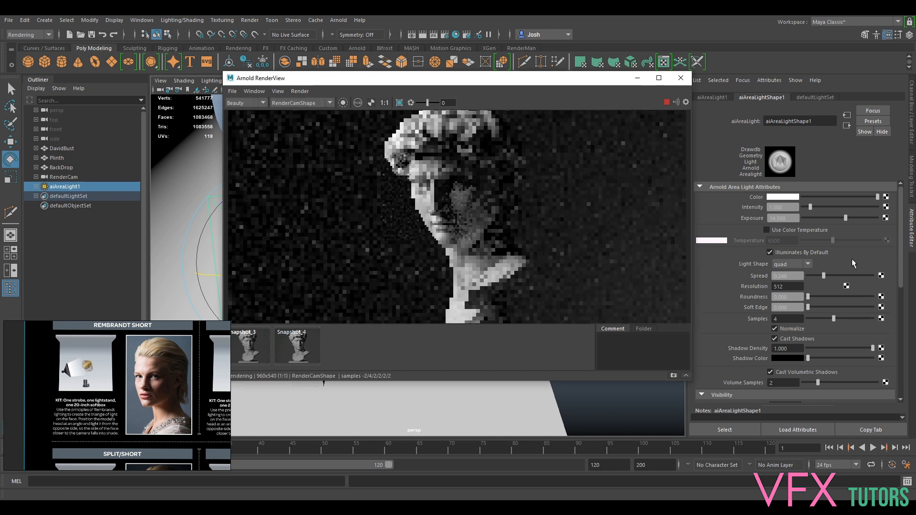
{"action": "left_click", "coordinate": [830, 276]}
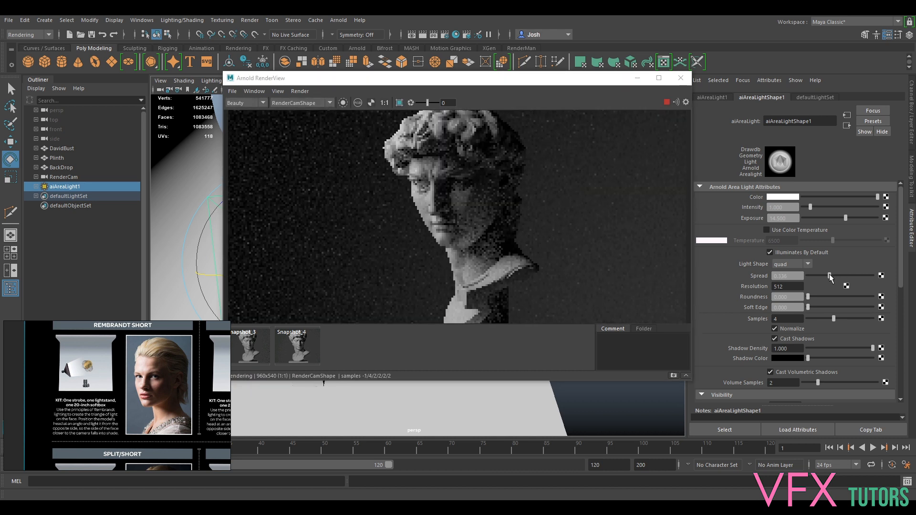
{"action": "left_click_drag", "start_coordinate": [831, 275], "coordinate": [834, 277]}
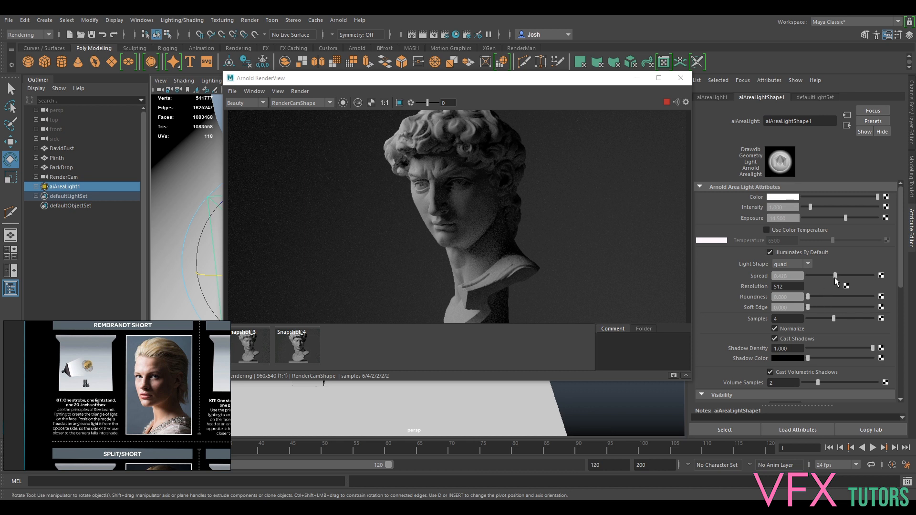
{"action": "scroll", "coordinate": [444, 234], "scroll_direction": "down", "scroll_amount": 2}
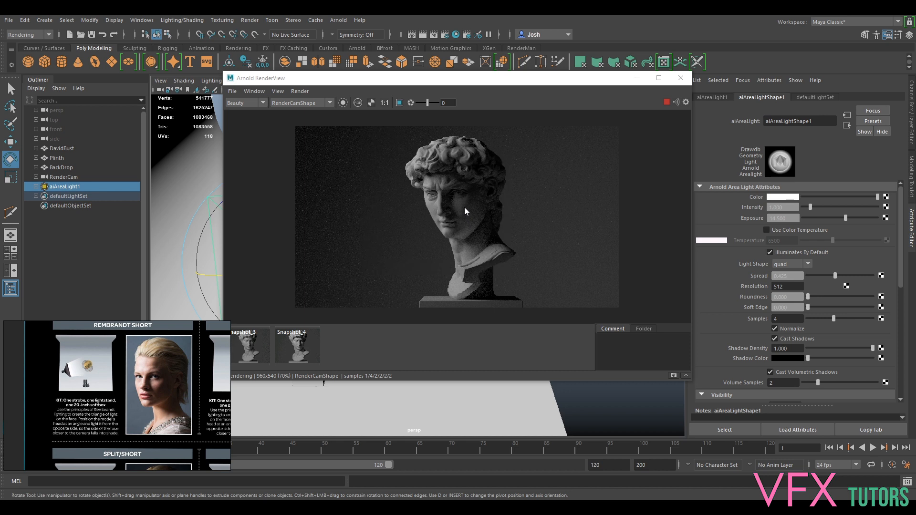
Step: Raise the area light's exposure to 15 and further to 15.5, and inspect the bust's face in the render
{"action": "double_click", "coordinate": [774, 218]}
{"action": "type", "text": "15"}
{"action": "key", "text": "Return"}
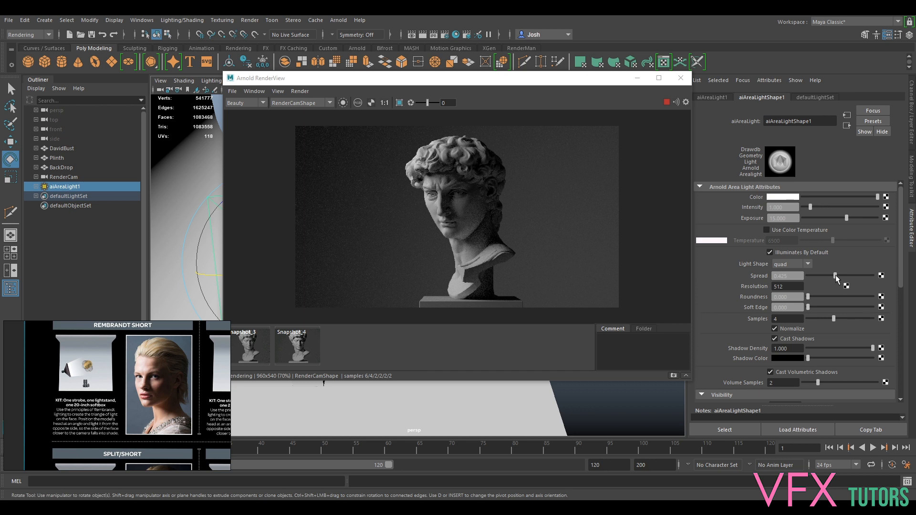
{"action": "left_click", "coordinate": [783, 218]}
{"action": "type", "text": "15.5"}
{"action": "key", "text": "Return"}
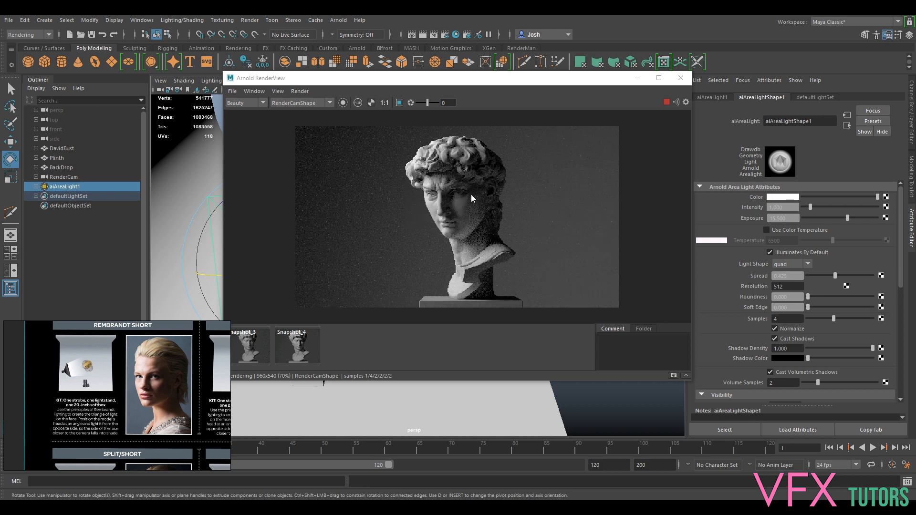
{"action": "scroll", "coordinate": [410, 160], "scroll_direction": "up", "scroll_amount": 2}
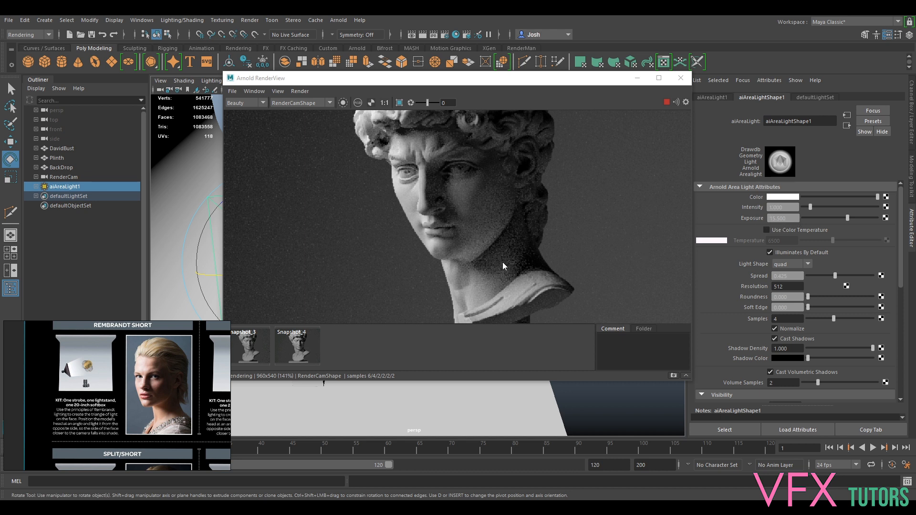
{"action": "scroll", "coordinate": [502, 262], "scroll_direction": "down", "scroll_amount": 1}
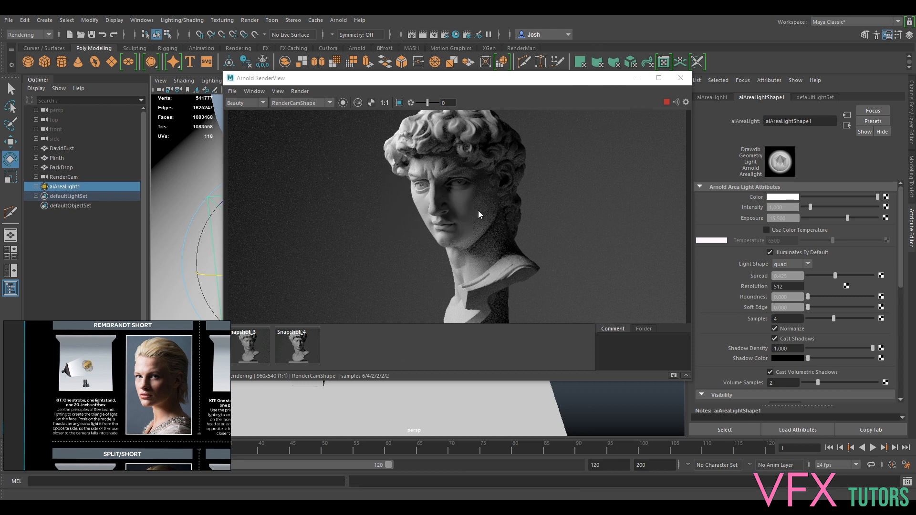
{"action": "scroll", "coordinate": [486, 210], "scroll_direction": "down", "scroll_amount": 1}
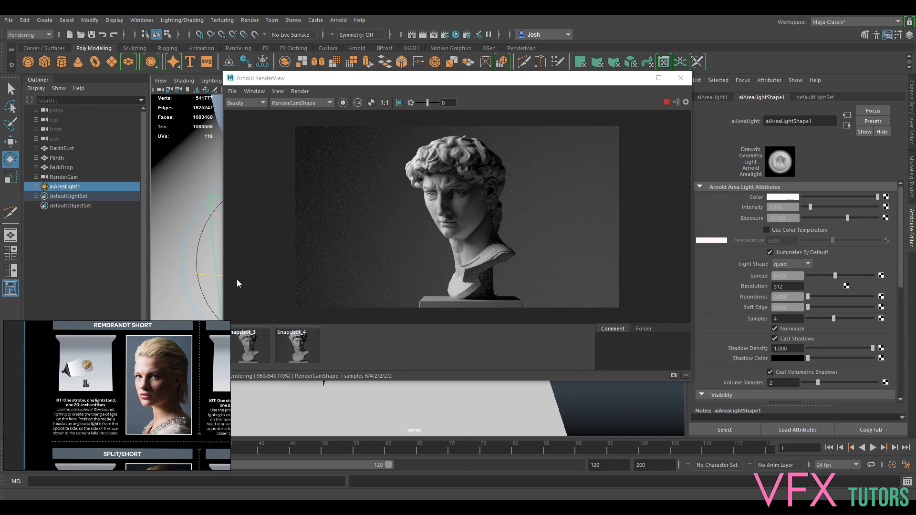
Step: Move the render window off the viewport, restart the live render, and shift the area light to about X -24 and Y 254
{"action": "left_click", "coordinate": [667, 103]}
{"action": "left_click_drag", "start_coordinate": [602, 81], "coordinate": [768, 77]}
{"action": "left_click_drag", "start_coordinate": [349, 282], "coordinate": [311, 198], "text": "alt"}
{"action": "key", "text": "w"}
{"action": "left_click", "coordinate": [829, 99]}
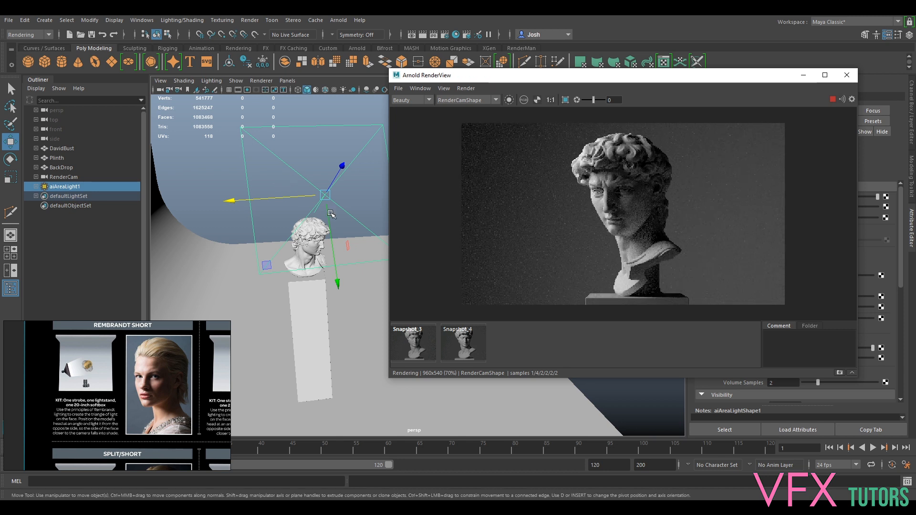
{"action": "left_click", "coordinate": [299, 196]}
{"action": "left_click_drag", "start_coordinate": [298, 197], "coordinate": [333, 239]}
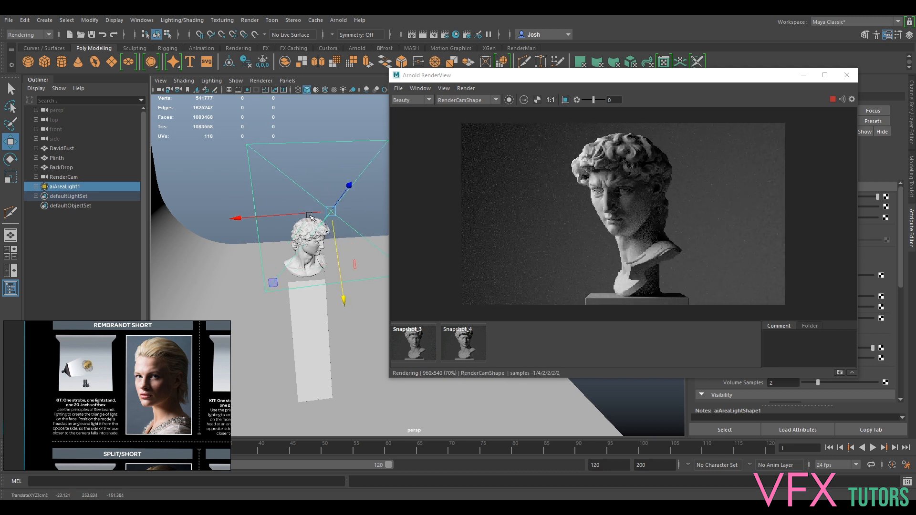
Step: Slide the area light sideways to about X -42 and raise it to about Y 265
{"action": "left_click_drag", "start_coordinate": [315, 218], "coordinate": [318, 218]}
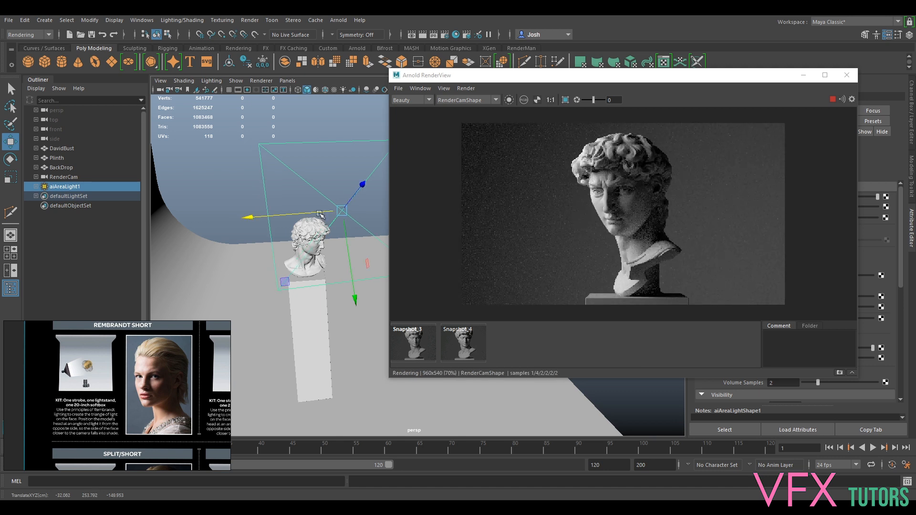
{"action": "left_click_drag", "start_coordinate": [320, 214], "coordinate": [332, 214]}
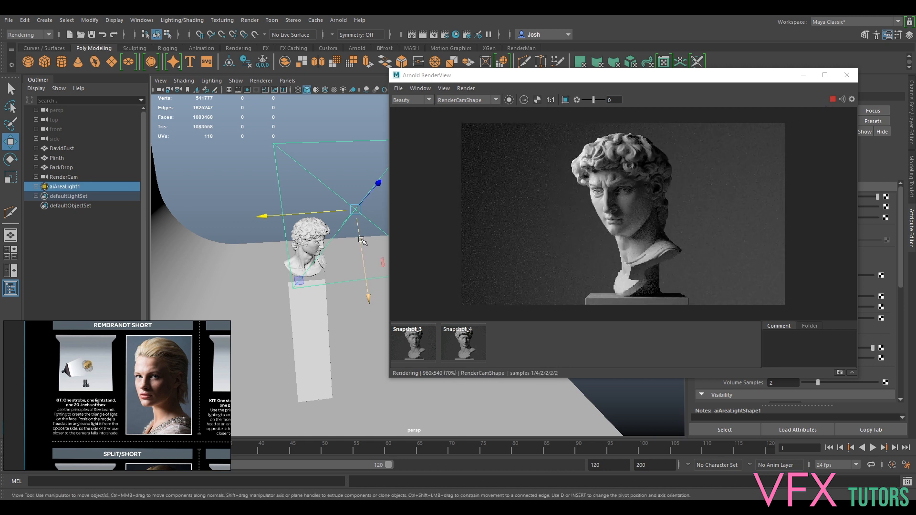
{"action": "left_click_drag", "start_coordinate": [362, 239], "coordinate": [362, 230]}
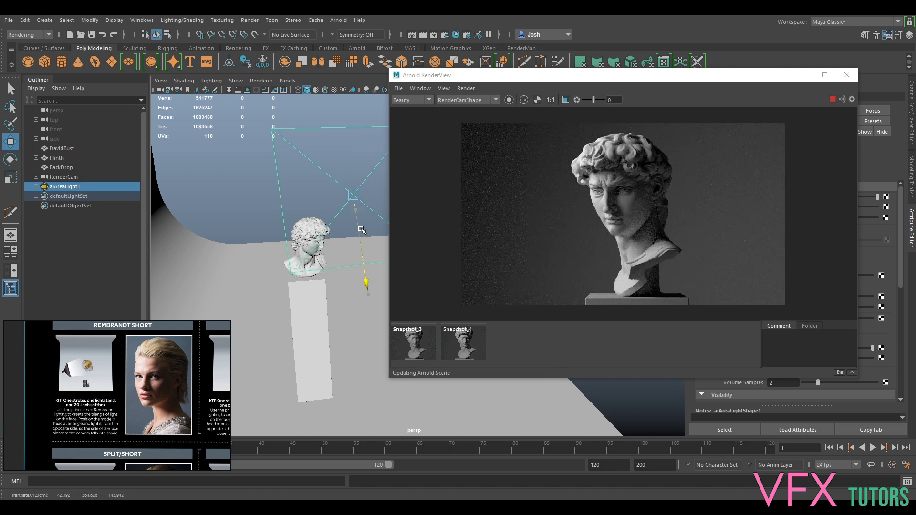